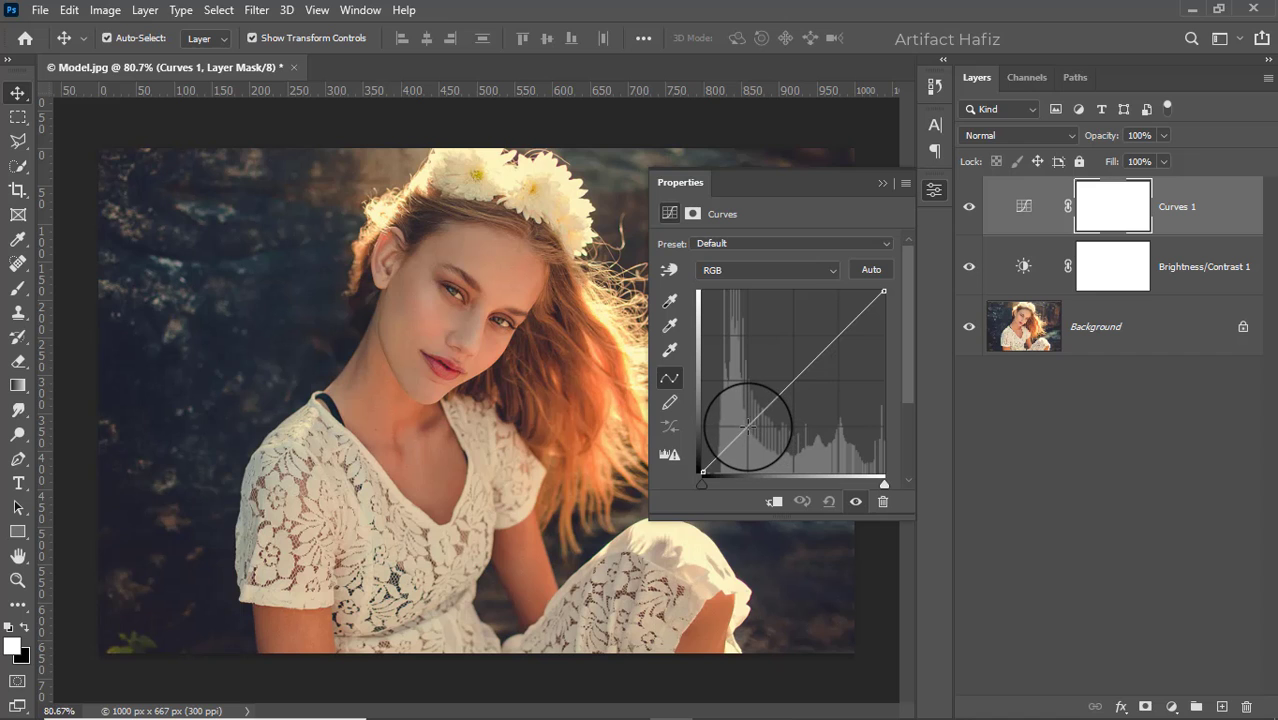
- Add a shadow anchor point to the RGB curve and raise its highlight portion slightly to brighten the photo
{"action": "left_click", "coordinate": [748, 427]}
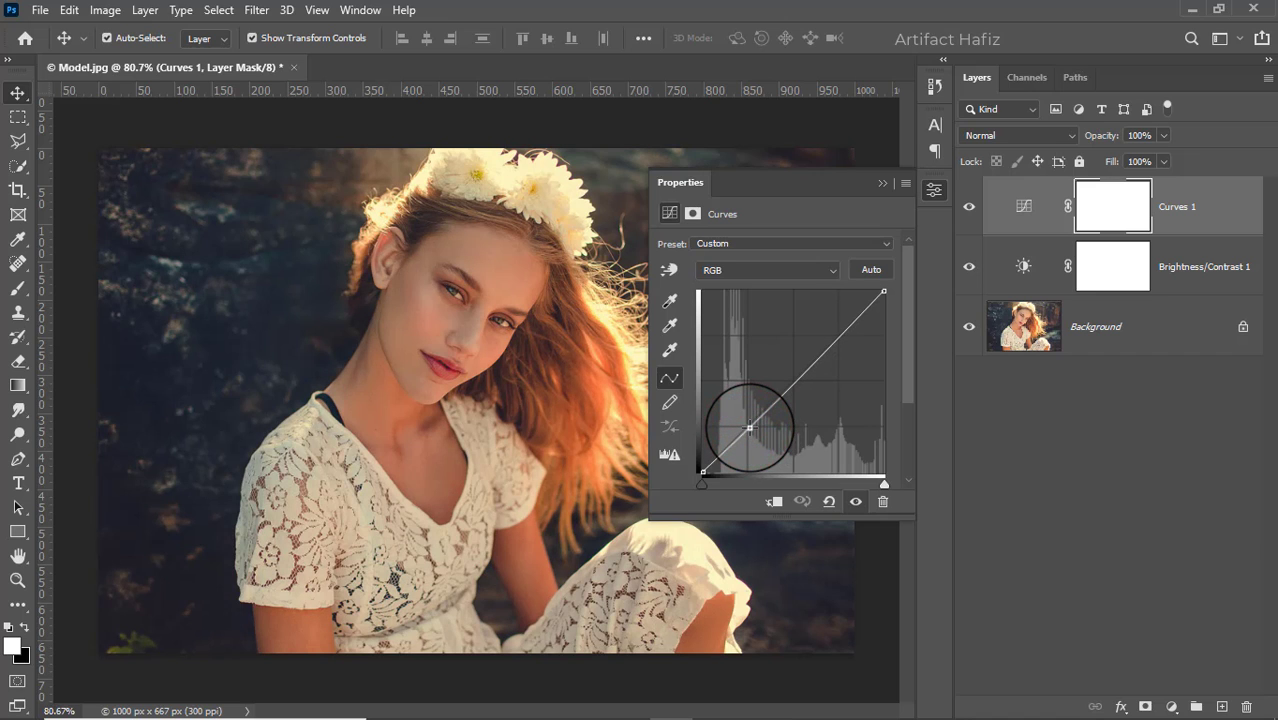
{"action": "left_click_drag", "start_coordinate": [842, 333], "coordinate": [842, 326]}
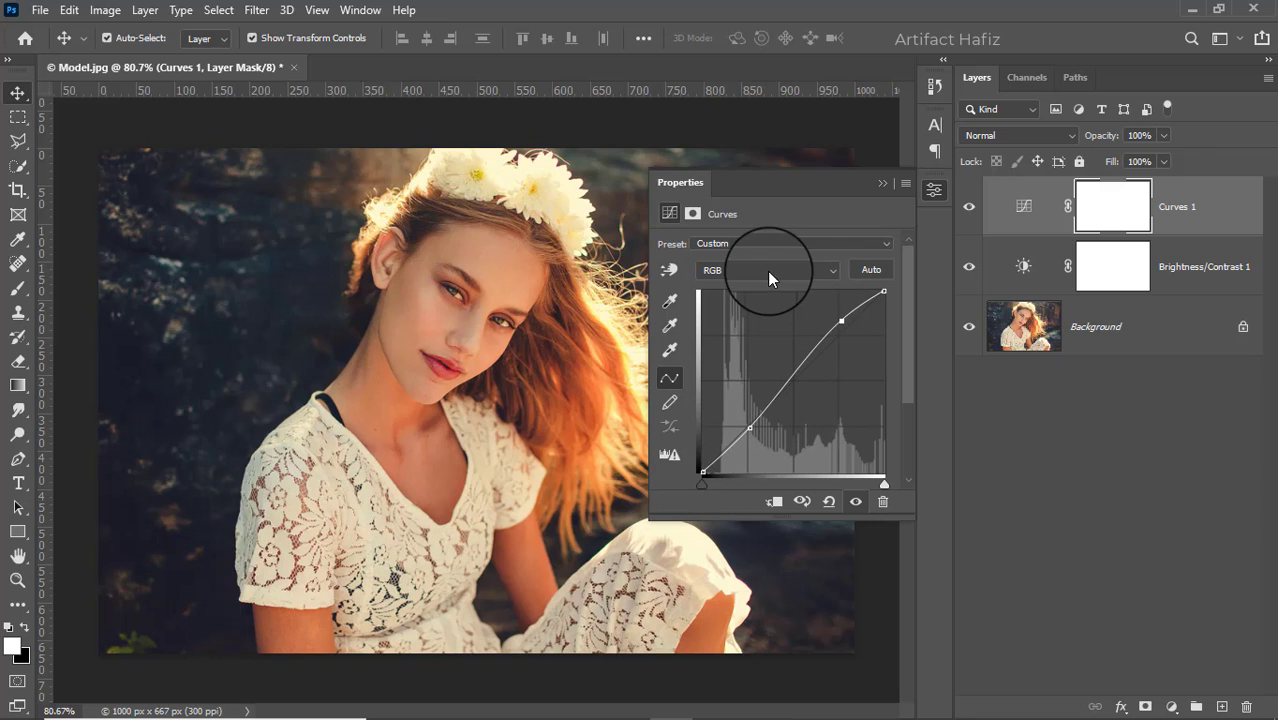
{"action": "left_click", "coordinate": [880, 183]}
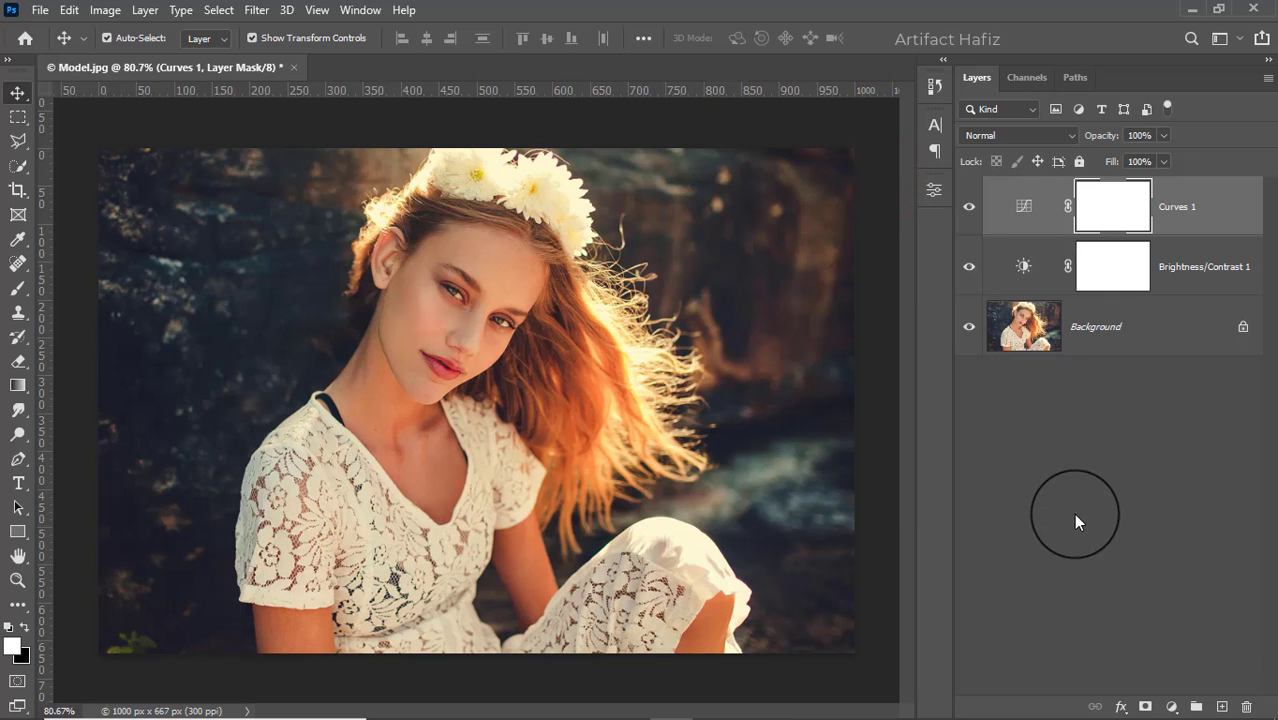
- Add a Levels adjustment layer and set the black input level to 15
{"action": "left_click", "coordinate": [1160, 703]}
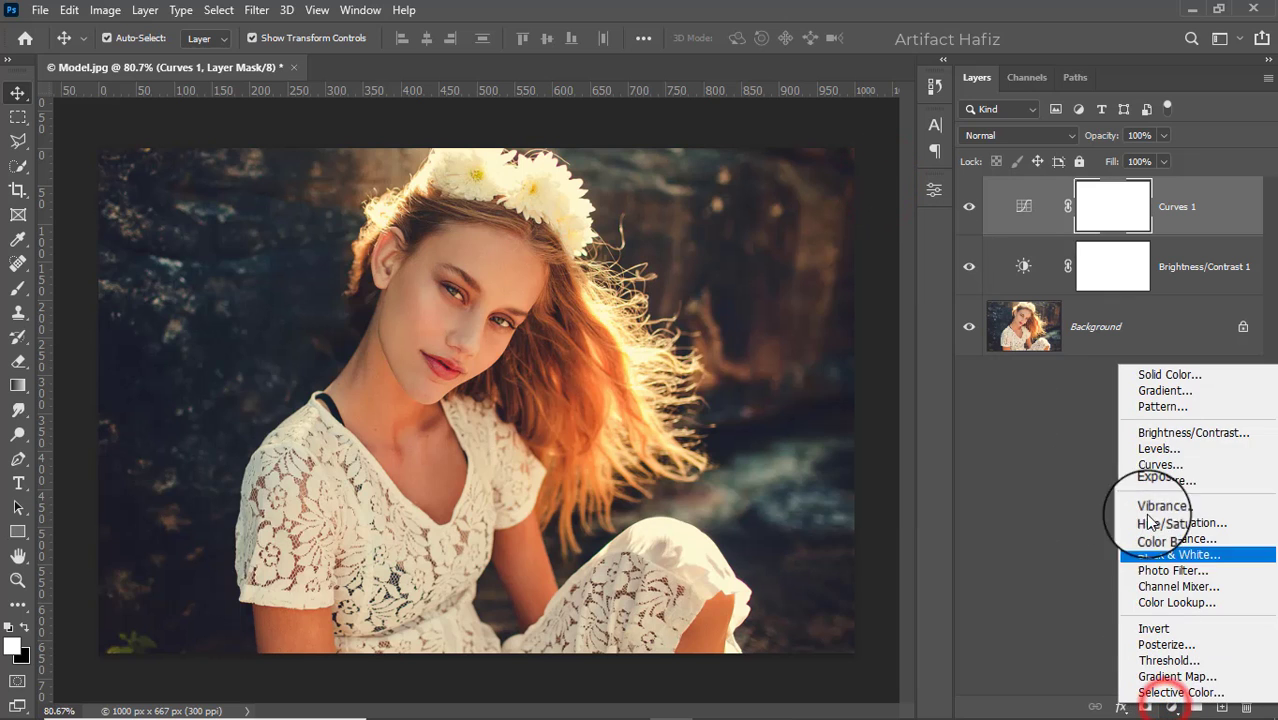
{"action": "left_click", "coordinate": [1136, 452]}
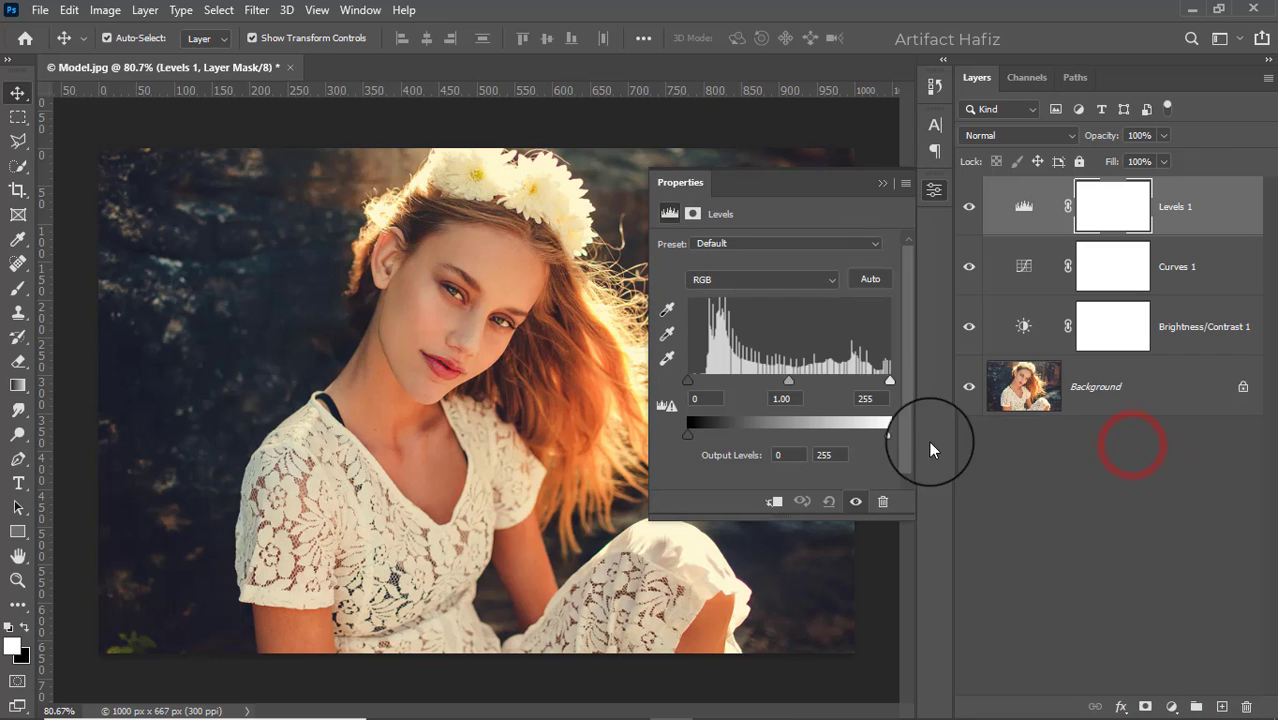
{"action": "left_click_drag", "start_coordinate": [691, 380], "coordinate": [700, 381]}
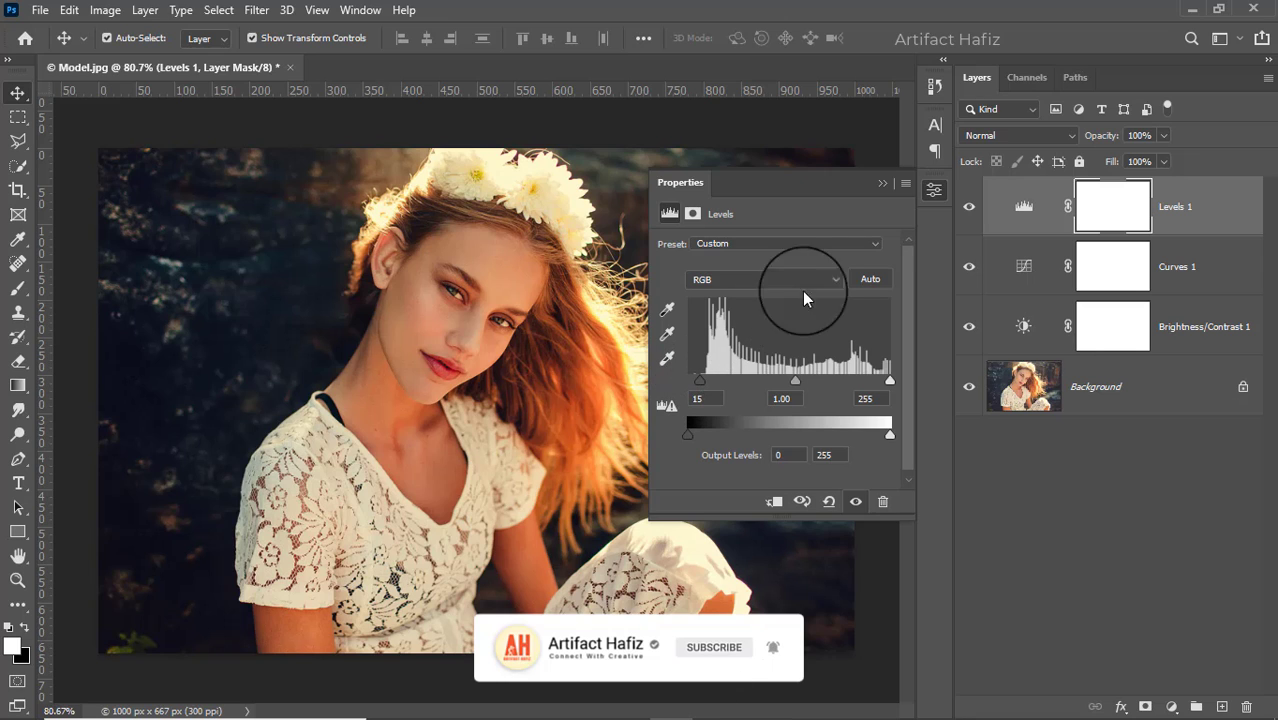
{"action": "left_click", "coordinate": [881, 184]}
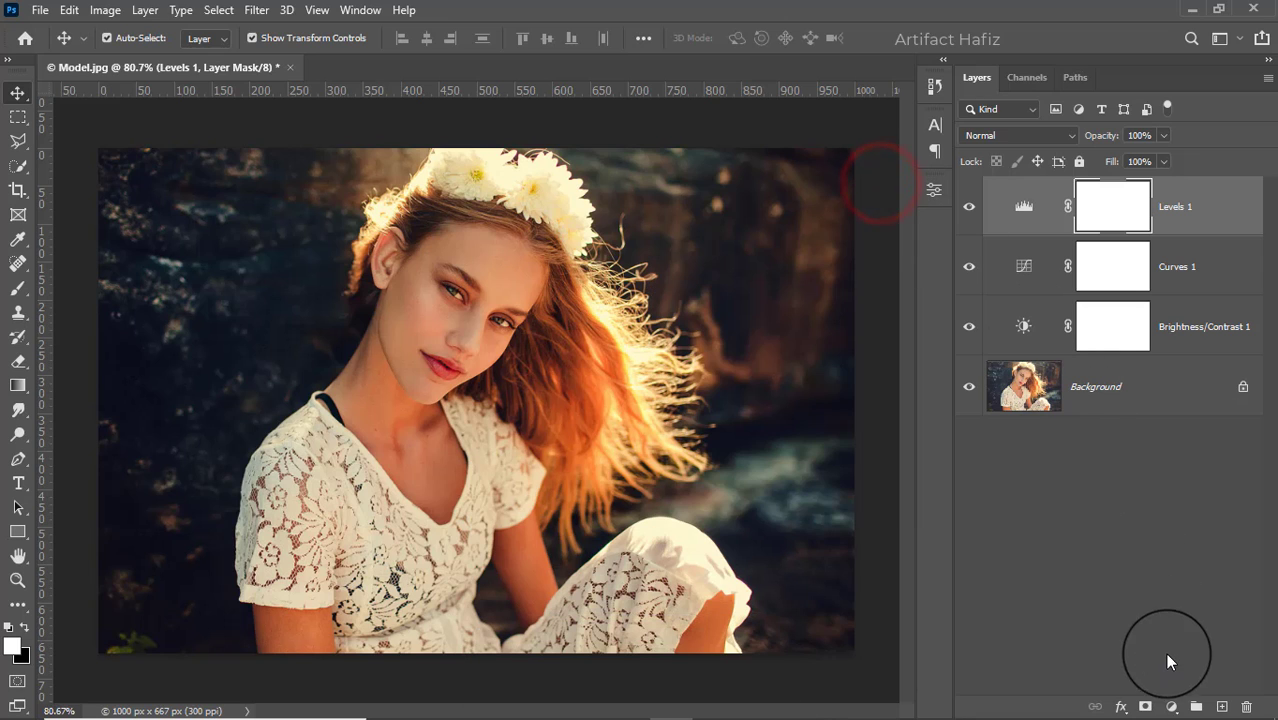
- Add a Color Lookup adjustment layer with the Fuji F125 Kodak 2395 (by Adobe).cube 3DLUT and compare the image with and without it
{"action": "left_click", "coordinate": [1170, 707]}
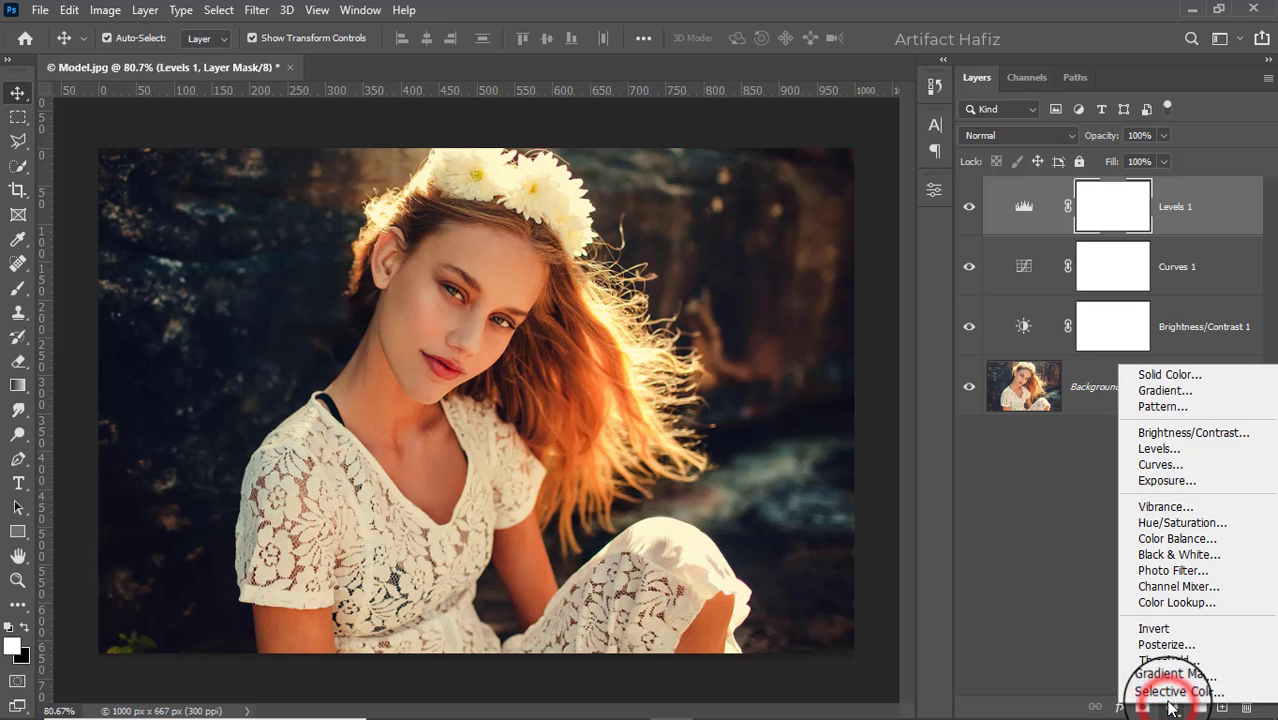
{"action": "left_click", "coordinate": [1141, 601]}
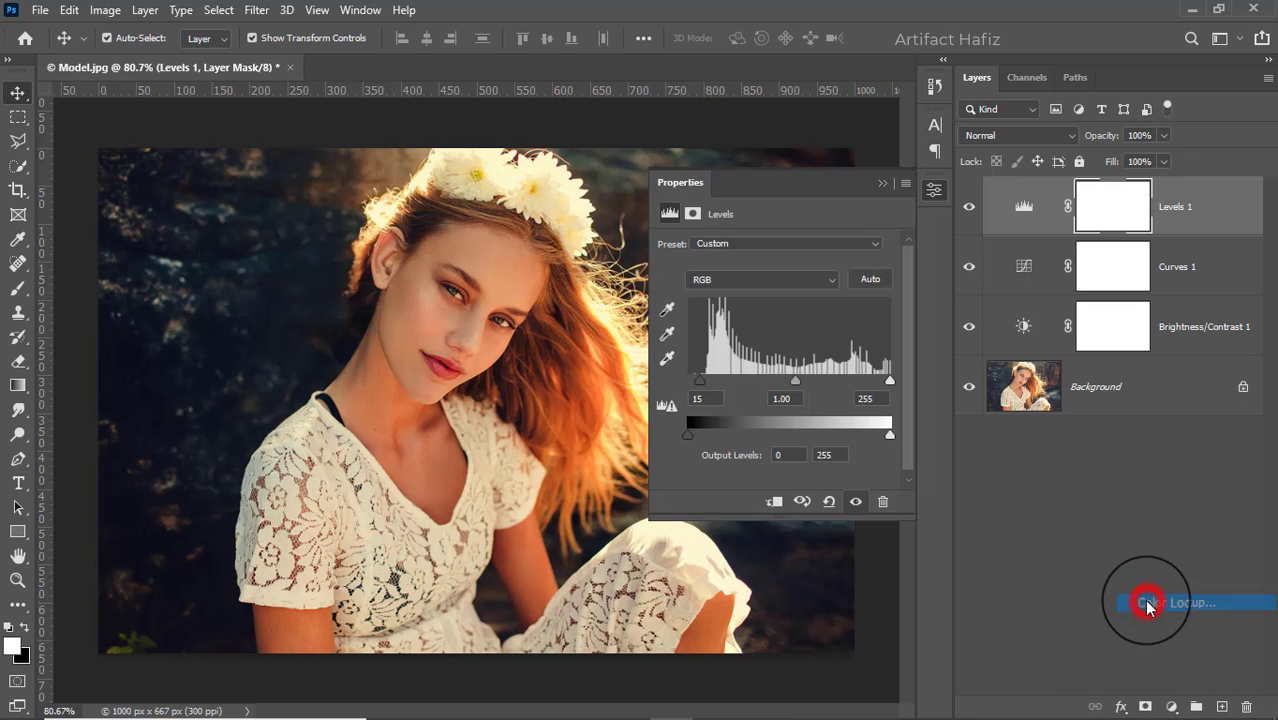
{"action": "left_click", "coordinate": [762, 248]}
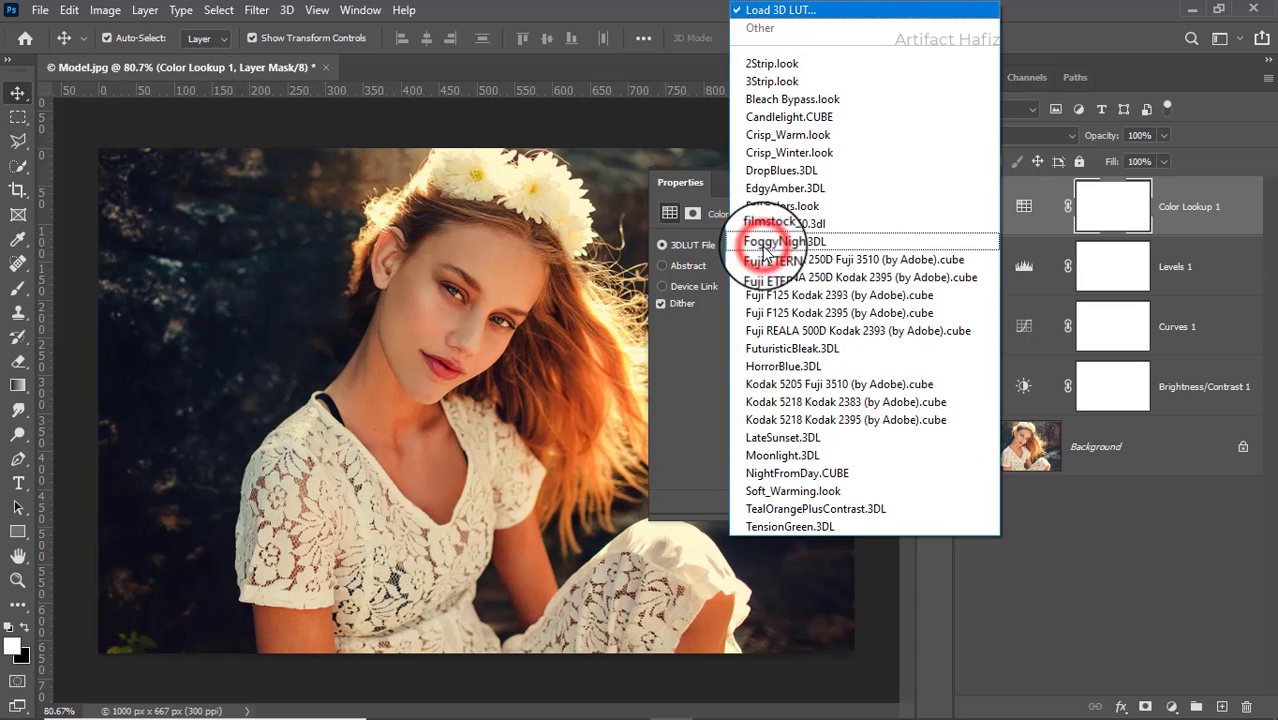
{"action": "left_click", "coordinate": [811, 313]}
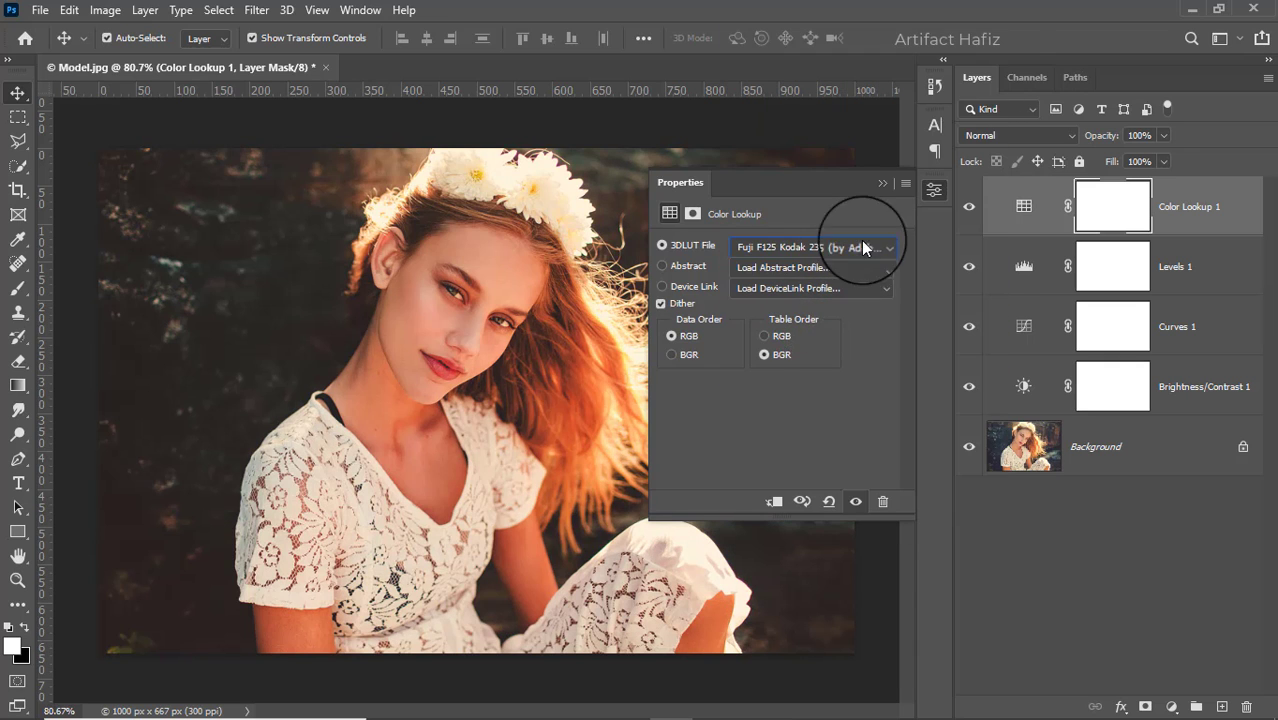
{"action": "left_click", "coordinate": [882, 184]}
{"action": "left_click", "coordinate": [968, 207]}
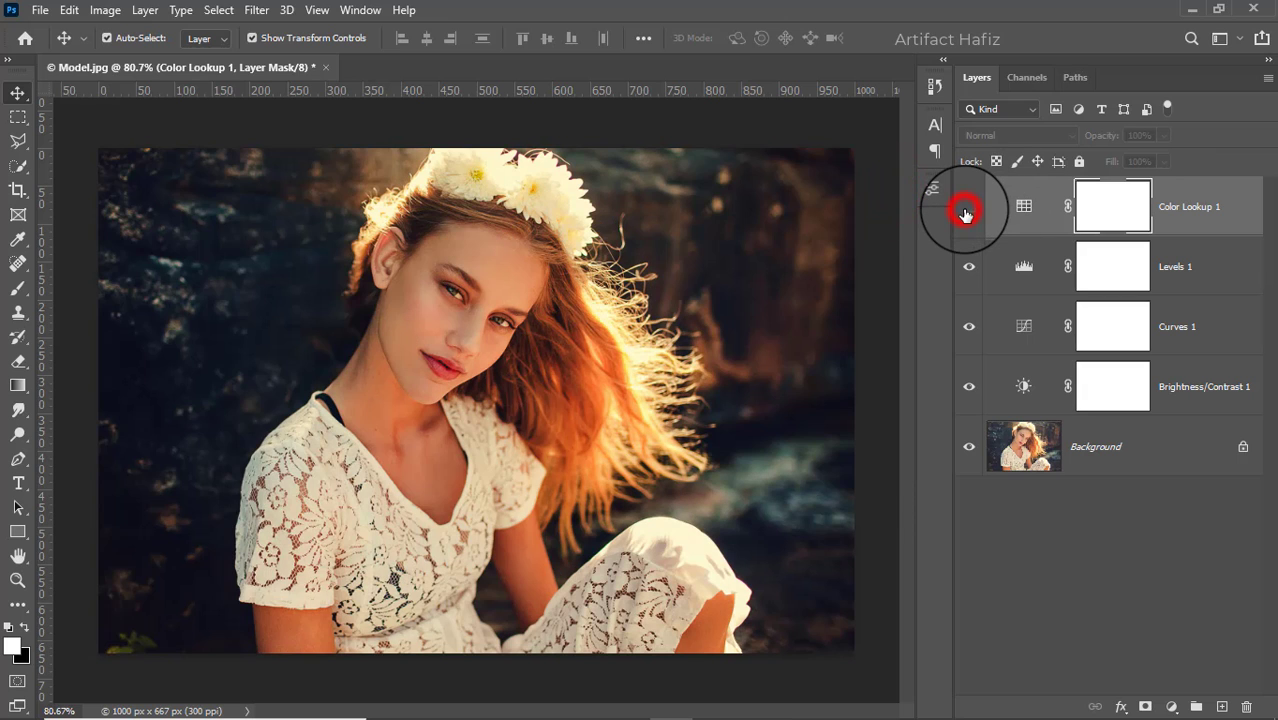
{"action": "left_click", "coordinate": [968, 207]}
- Set the Color Lookup layer's blend mode to Luminosity
{"action": "left_click", "coordinate": [1175, 203]}
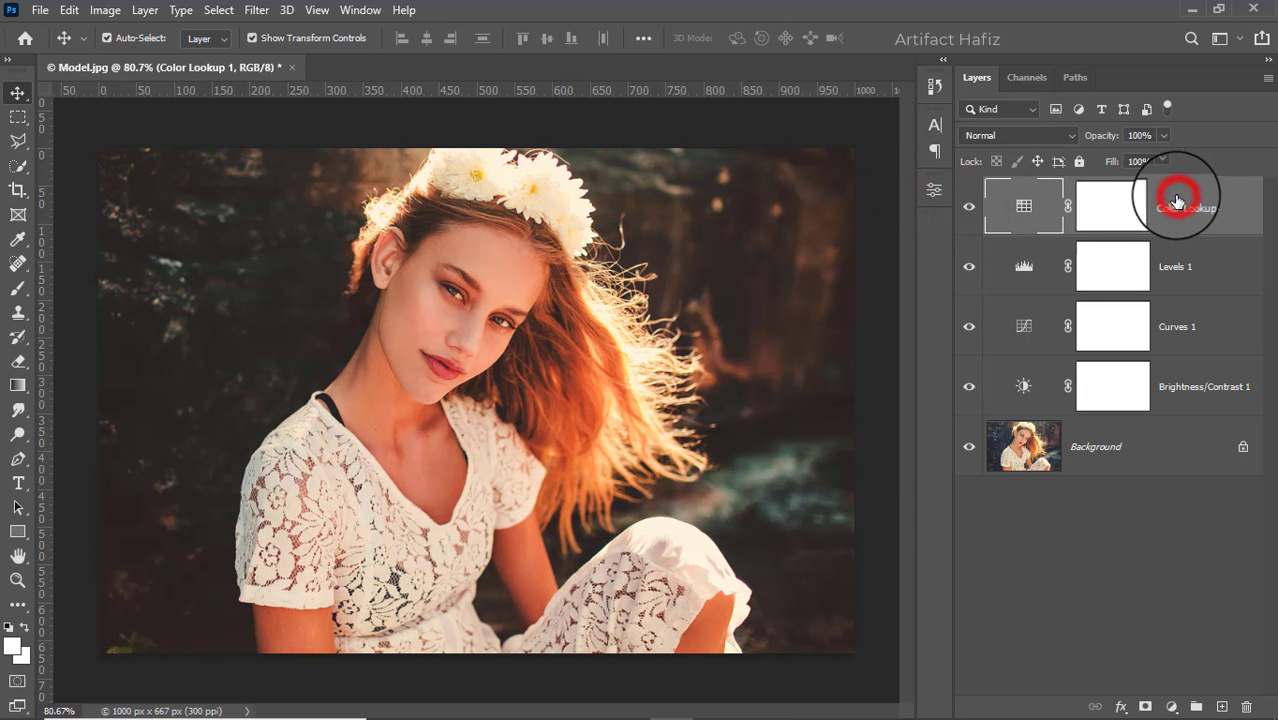
{"action": "left_click", "coordinate": [1015, 135]}
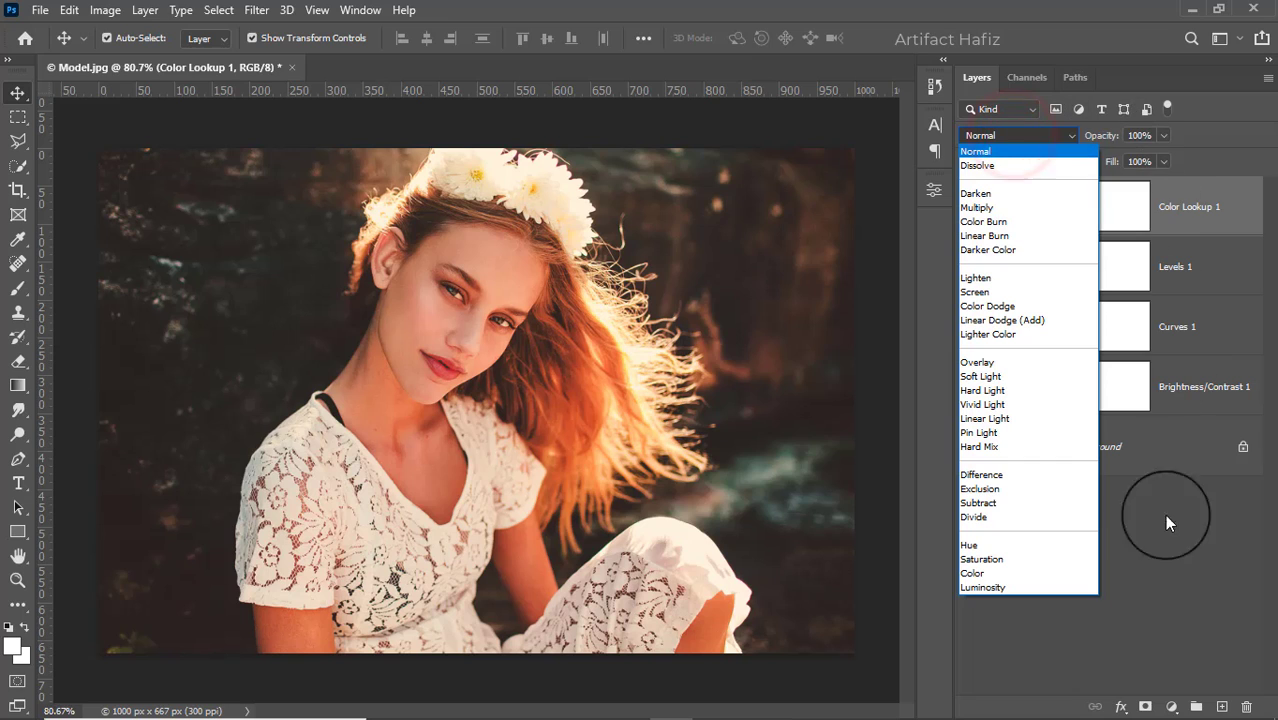
{"action": "left_click", "coordinate": [983, 590]}
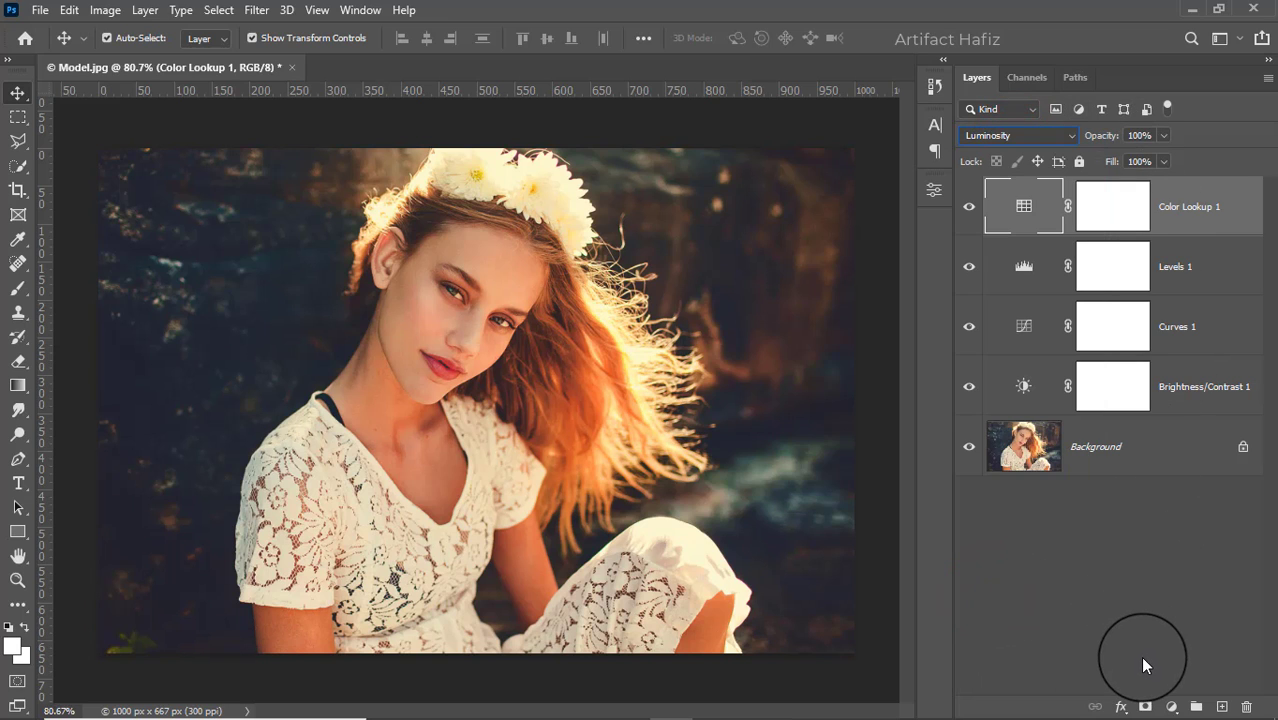
- Add a Color Balance adjustment layer and set its midtones to Cyan-Red -4, Magenta-Green -4 and Yellow-Blue -2
{"action": "left_click", "coordinate": [1171, 707]}
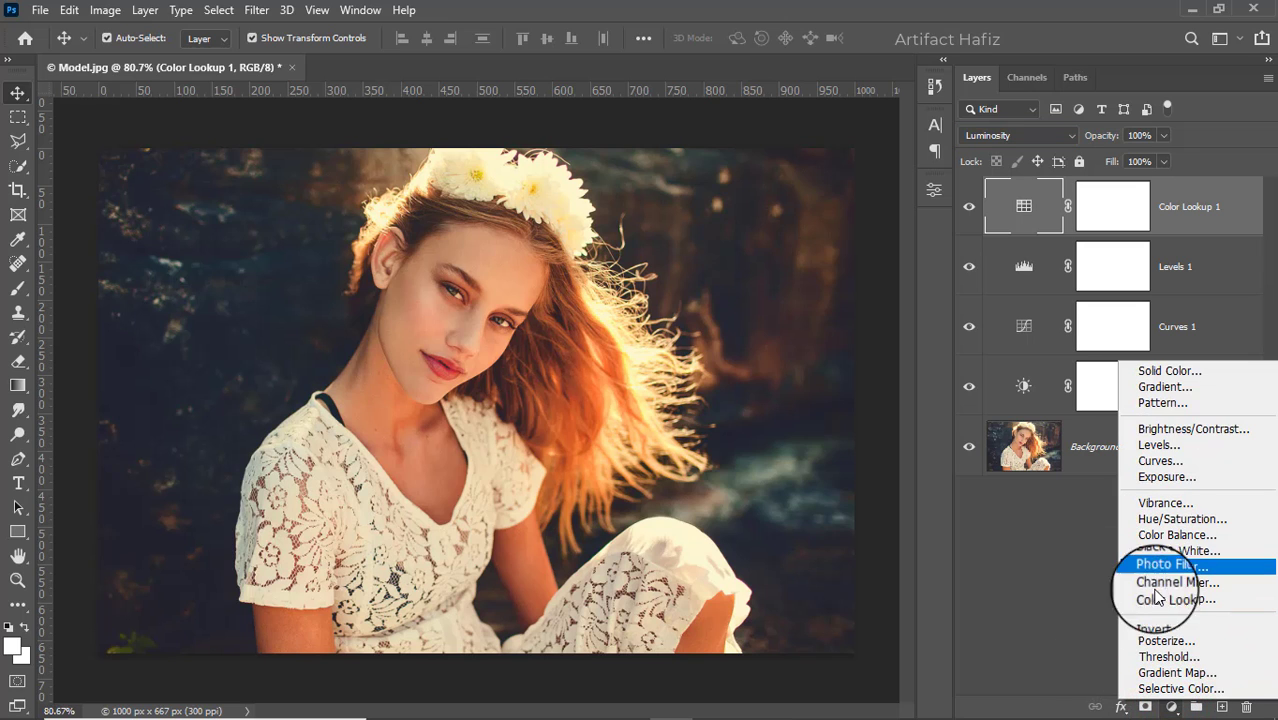
{"action": "left_click", "coordinate": [1150, 533]}
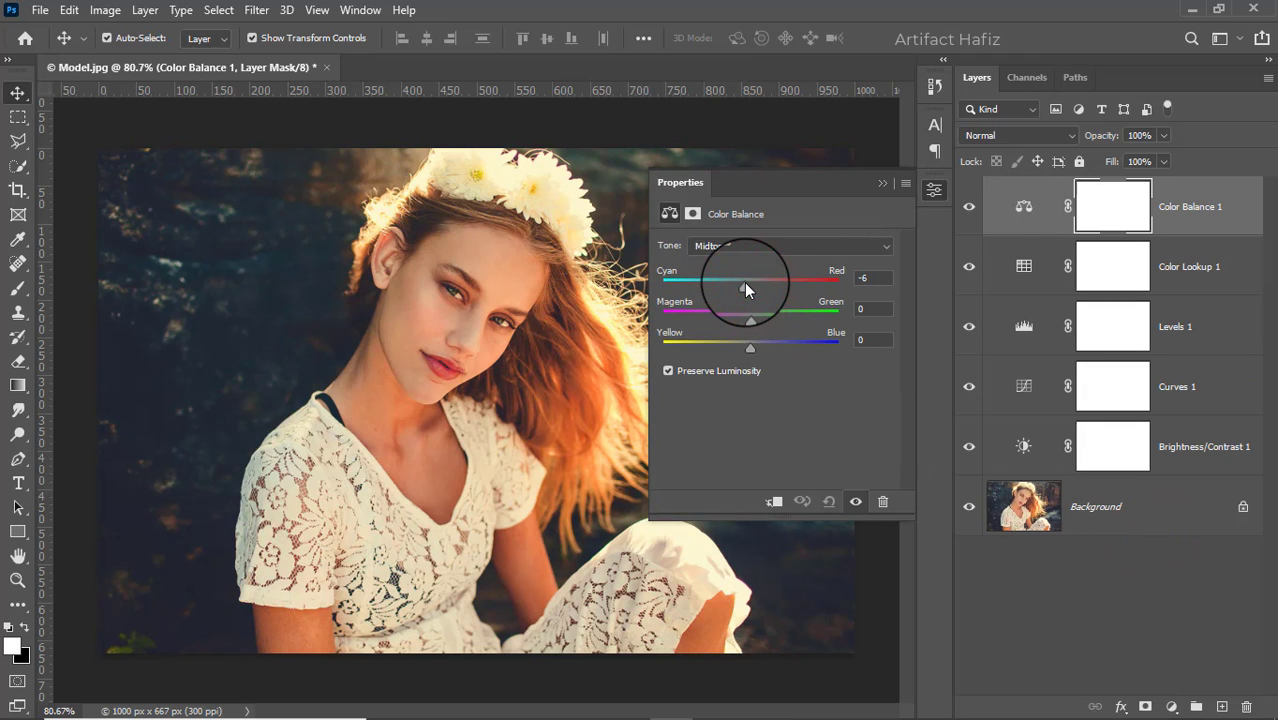
{"action": "left_click_drag", "start_coordinate": [745, 285], "coordinate": [748, 347]}
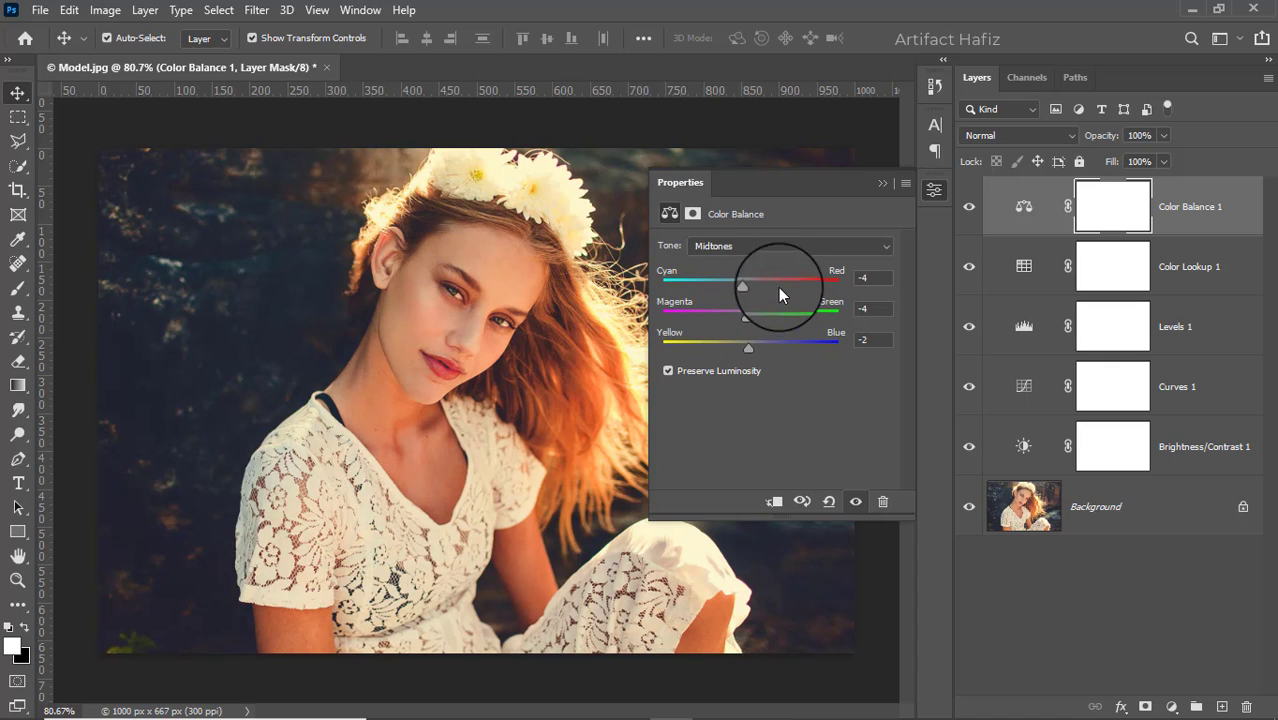
- Set the Color Balance shadows to Cyan-Red -6, Magenta-Green -4 and Yellow-Blue +7
{"action": "left_click", "coordinate": [748, 245]}
{"action": "left_click", "coordinate": [748, 252]}
{"action": "left_click_drag", "start_coordinate": [748, 282], "coordinate": [755, 344]}
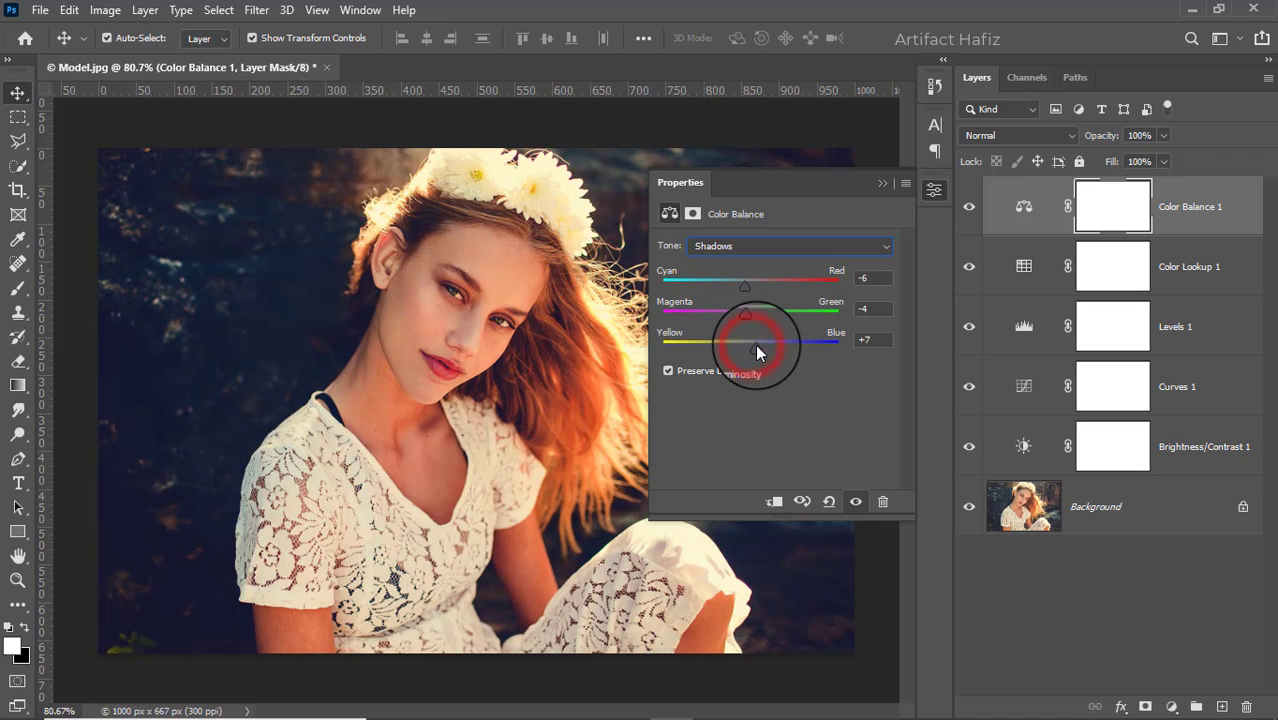
- Set the Color Balance highlights to Cyan-Red +4, Magenta-Green +5 and Yellow-Blue +6, and compare the image with and without the layer
{"action": "left_click", "coordinate": [742, 247]}
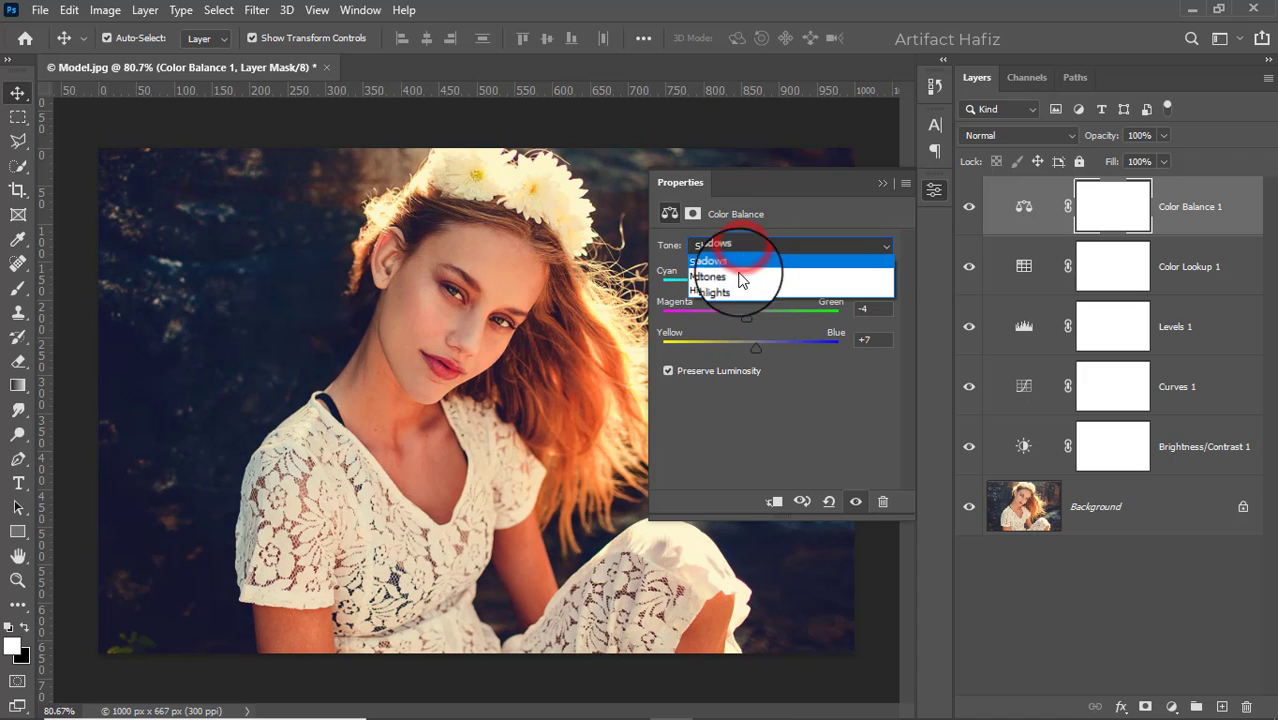
{"action": "left_click", "coordinate": [737, 289]}
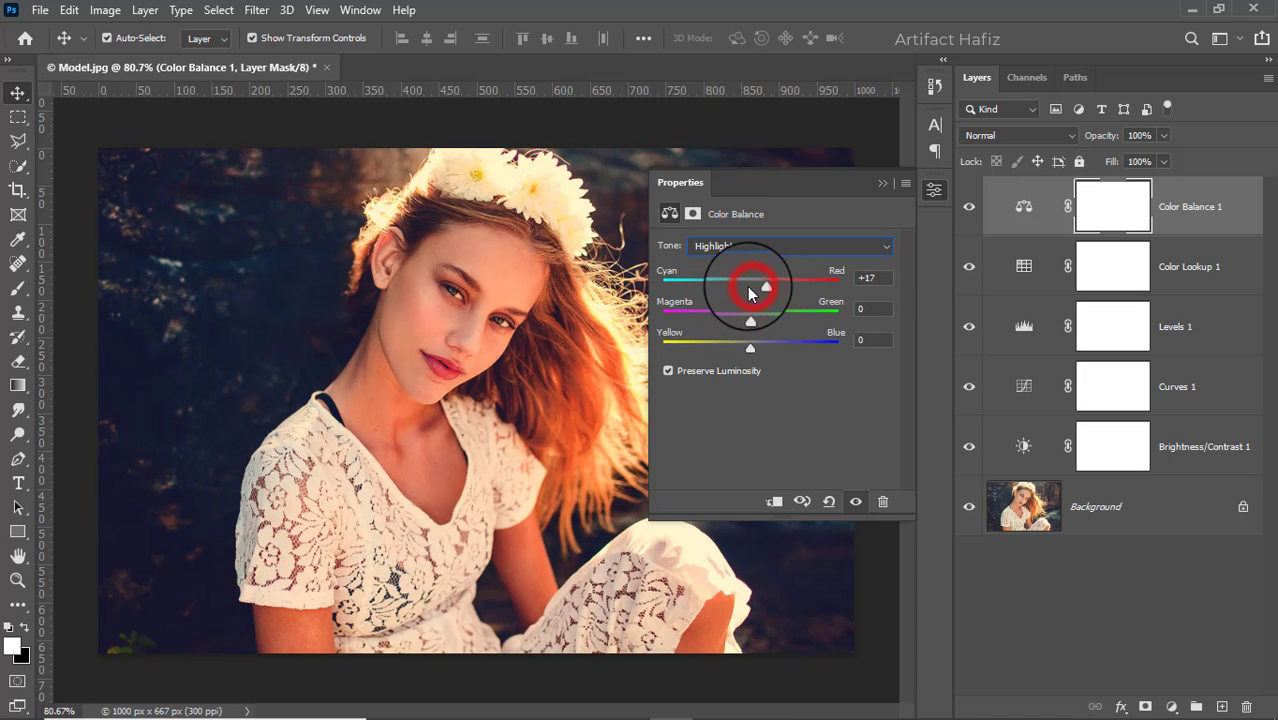
{"action": "left_click_drag", "start_coordinate": [752, 292], "coordinate": [754, 349]}
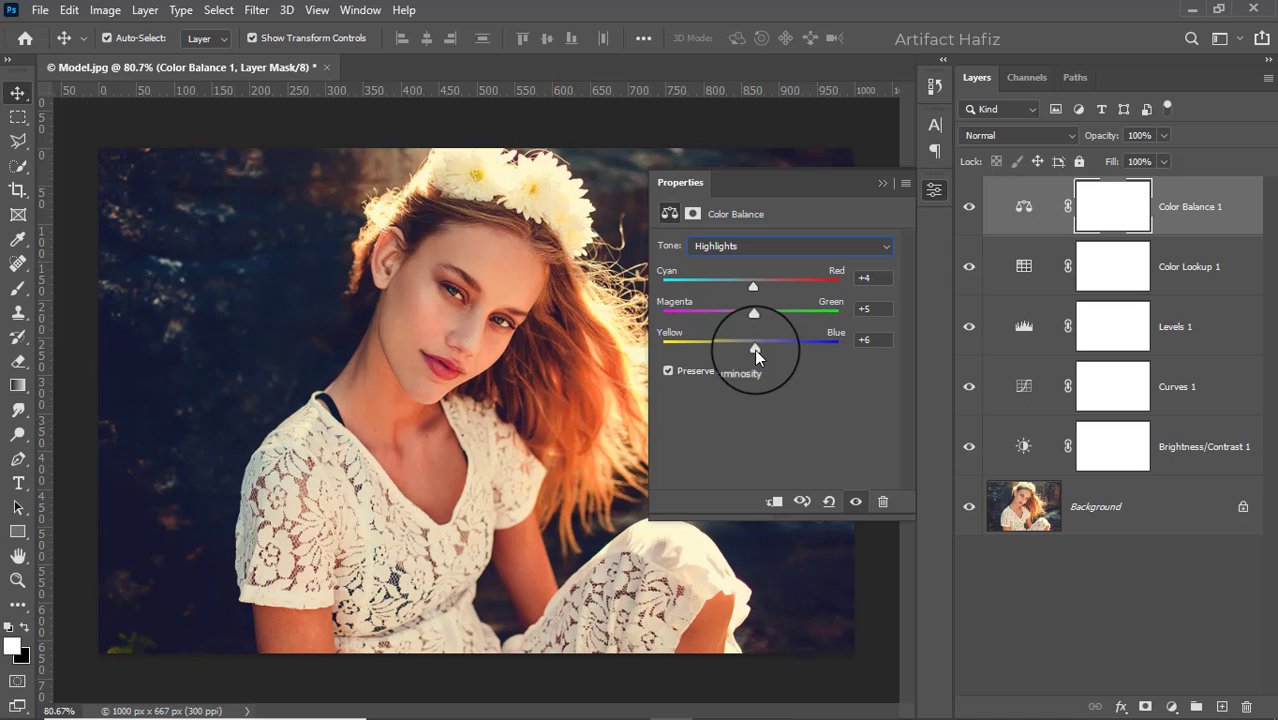
{"action": "left_click", "coordinate": [883, 185]}
{"action": "left_click", "coordinate": [968, 210]}
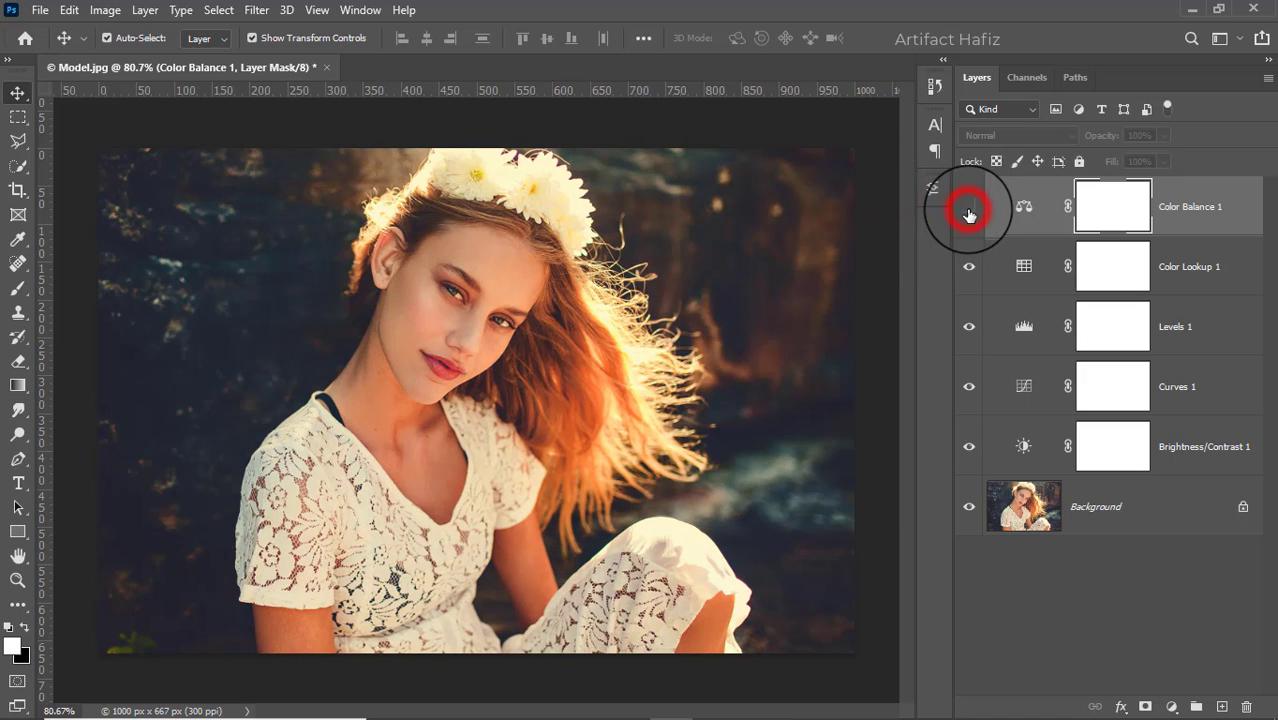
{"action": "left_click", "coordinate": [968, 210]}
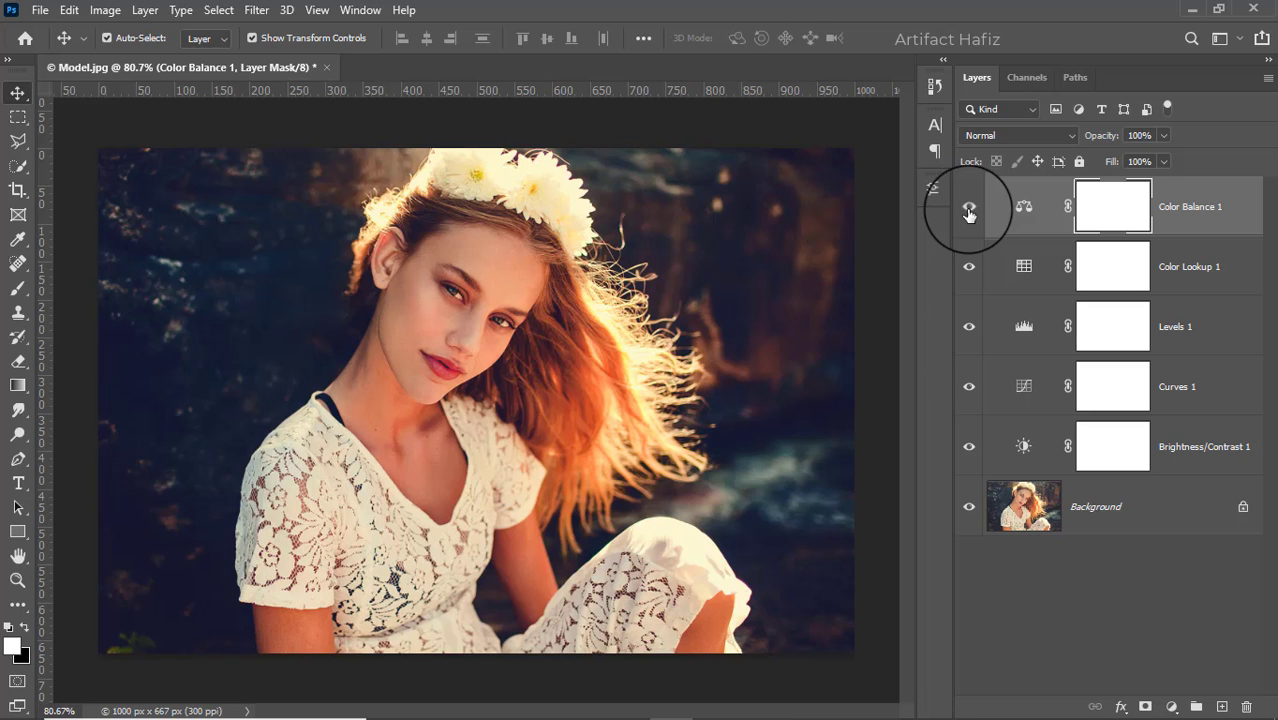
- Stamp all visible layers into a new merged layer and convert it for Smart Filters
{"action": "key", "text": "ctrl+alt+shift+e"}
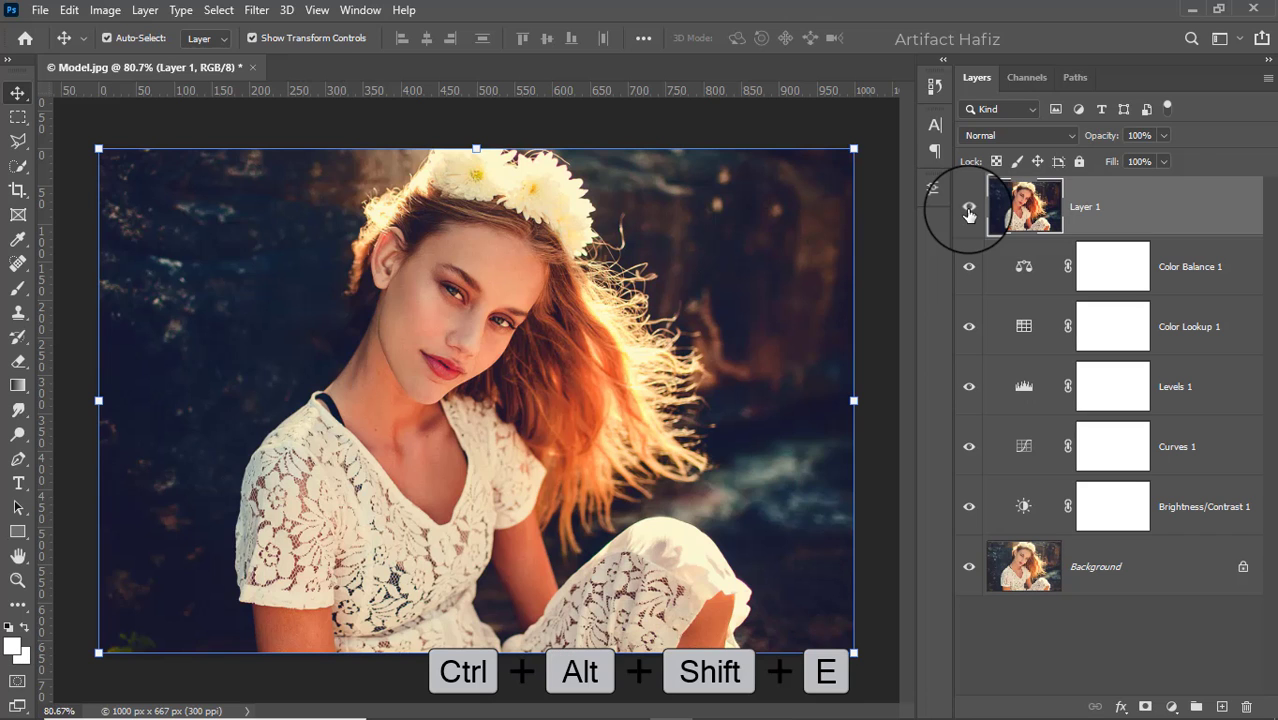
{"action": "left_click", "coordinate": [257, 10]}
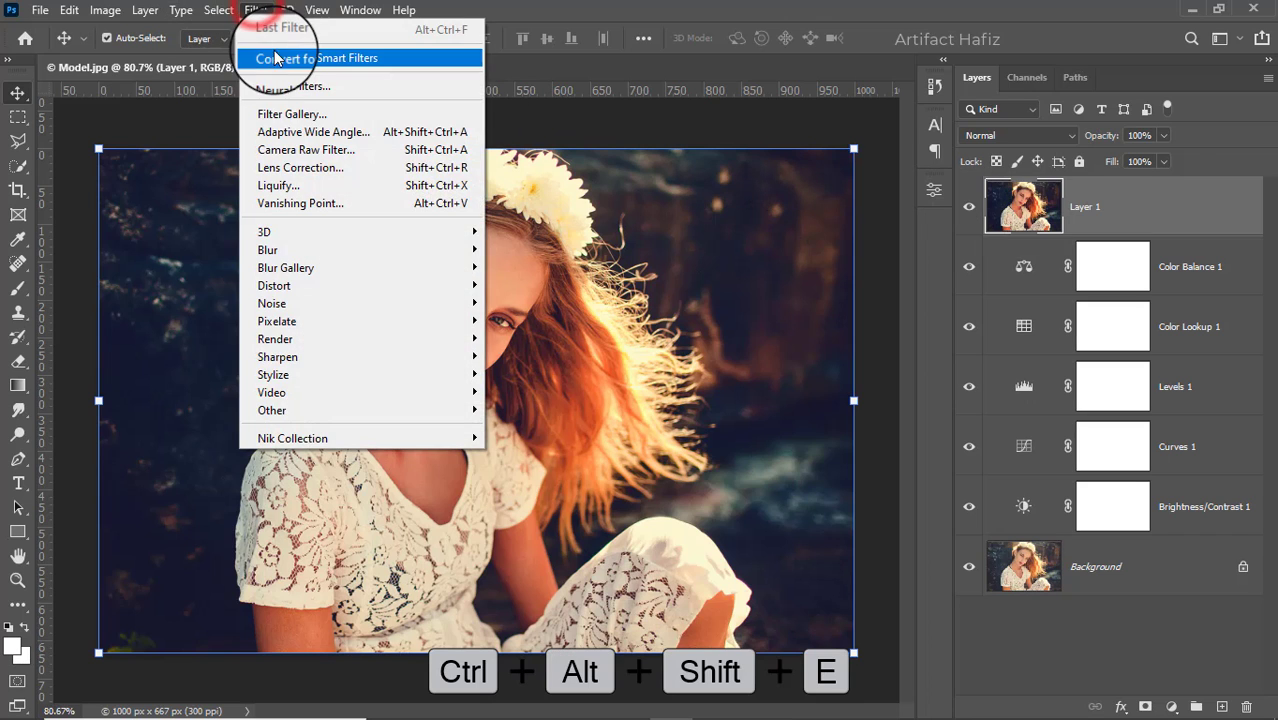
{"action": "left_click", "coordinate": [276, 57]}
- Open the Camera Raw Filter and set Exposure -0.55, Contrast +5, Highlights +6, Shadows +7, Whites +10 and Blacks +6
{"action": "left_click", "coordinate": [253, 14]}
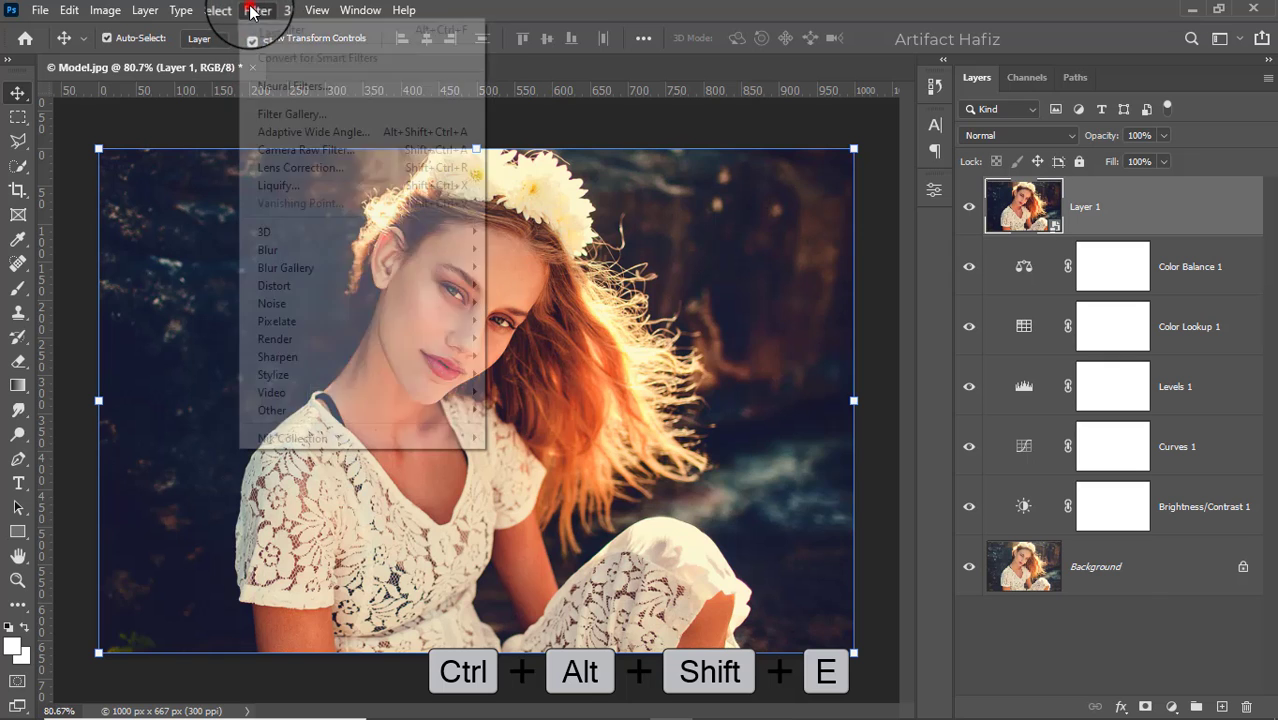
{"action": "left_click", "coordinate": [300, 149]}
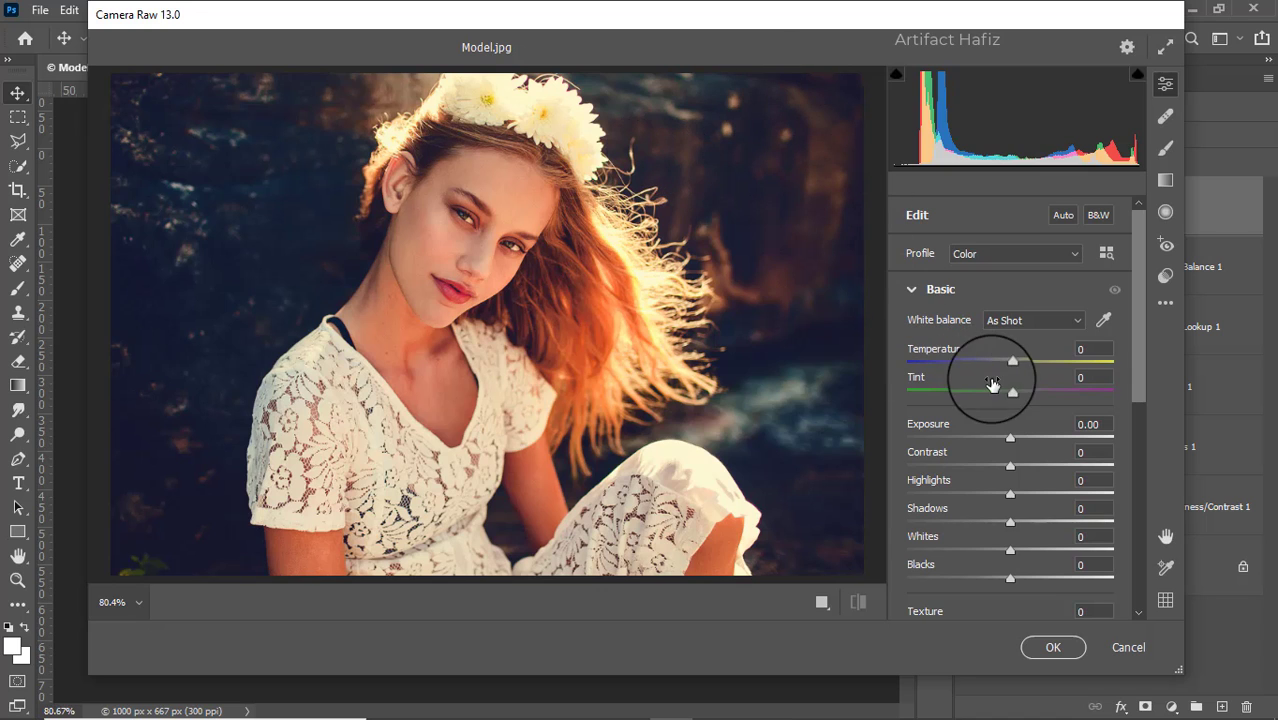
{"action": "left_click", "coordinate": [1007, 464]}
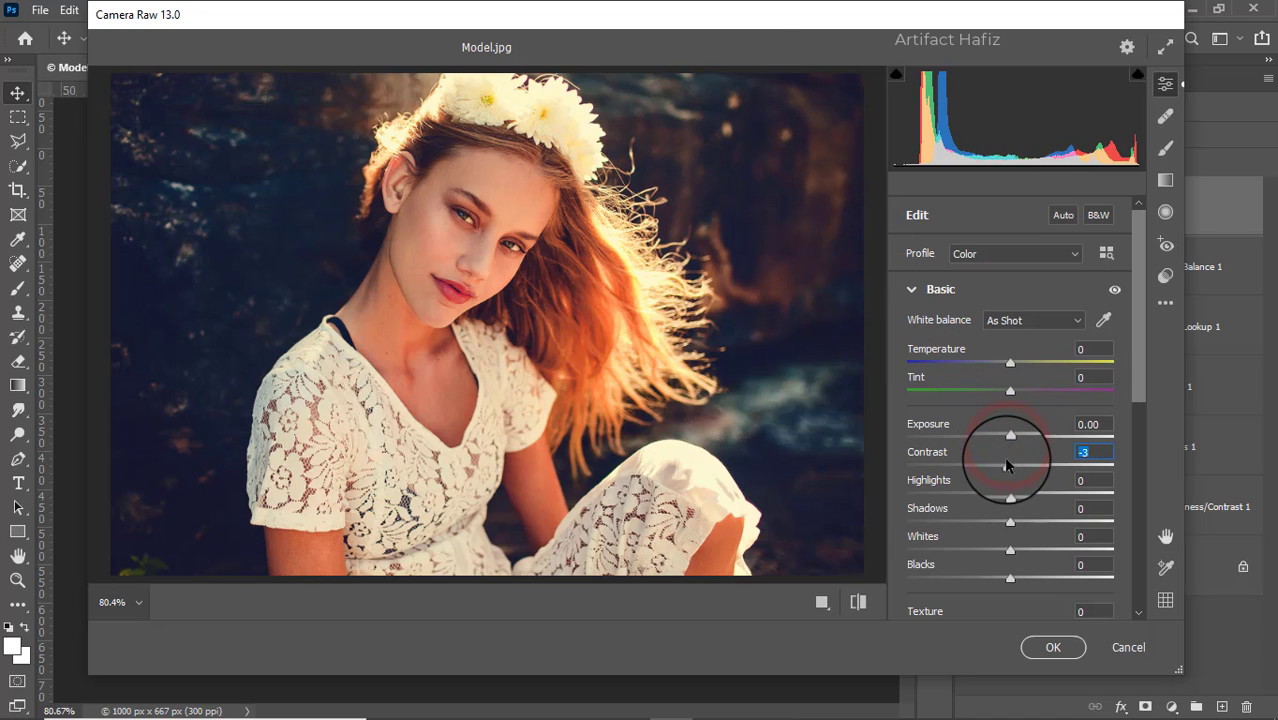
{"action": "left_click_drag", "start_coordinate": [1007, 464], "coordinate": [998, 440]}
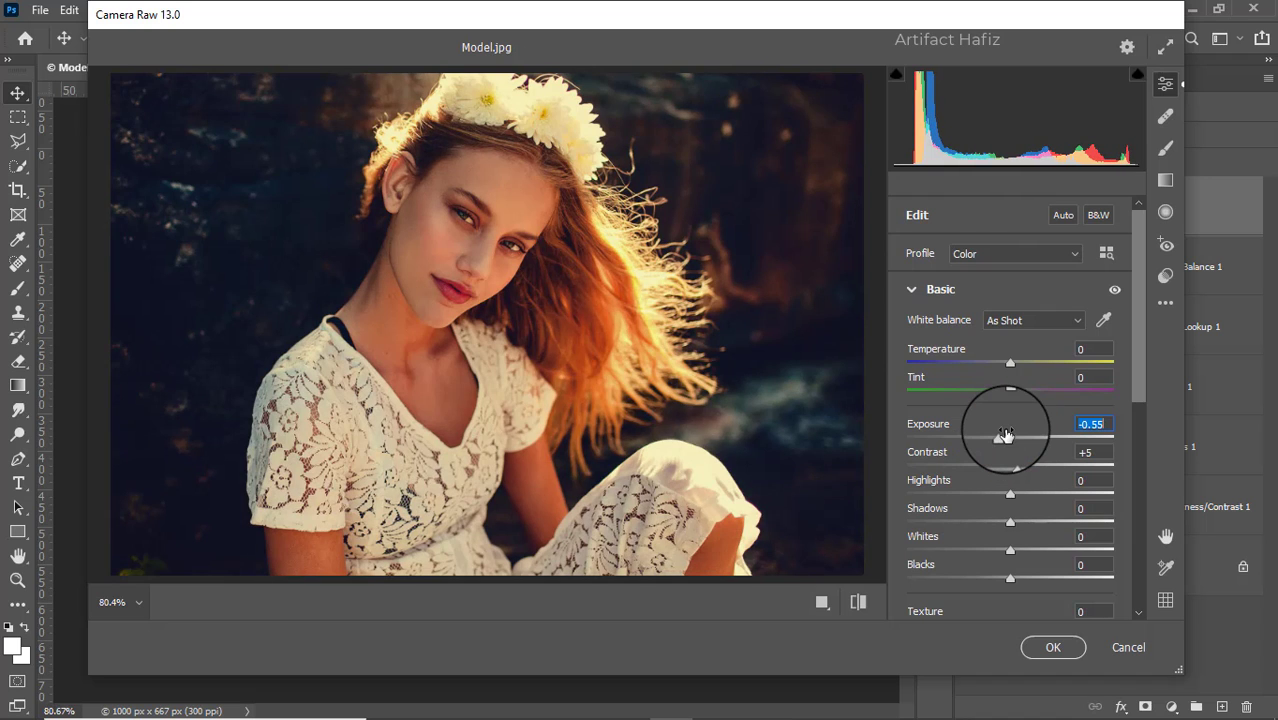
{"action": "left_click_drag", "start_coordinate": [1010, 493], "coordinate": [1026, 551]}
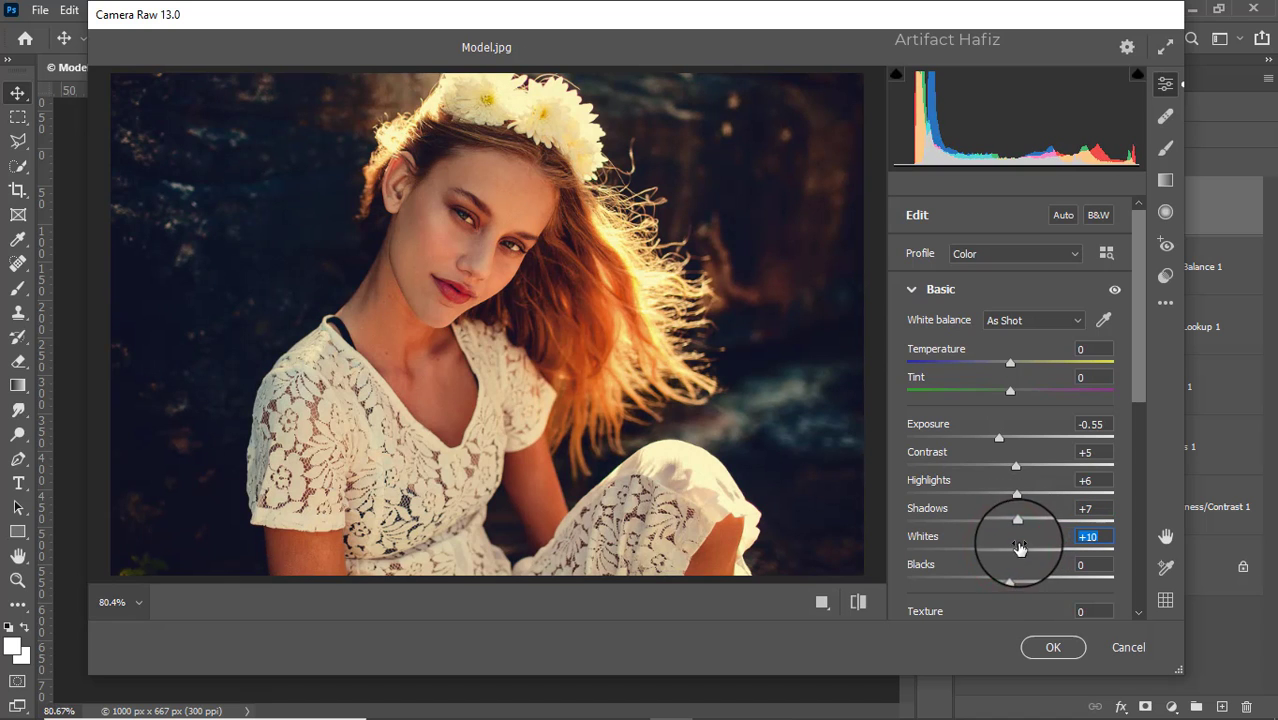
{"action": "left_click", "coordinate": [1017, 579]}
- Set Clarity to +4 and Dehaze to -2 in the Camera Raw basic adjustments, and reset Texture to 0
{"action": "scroll", "coordinate": [1009, 507], "scroll_direction": "down", "scroll_amount": 1}
{"action": "scroll", "coordinate": [1009, 507], "scroll_direction": "down", "scroll_amount": 4}
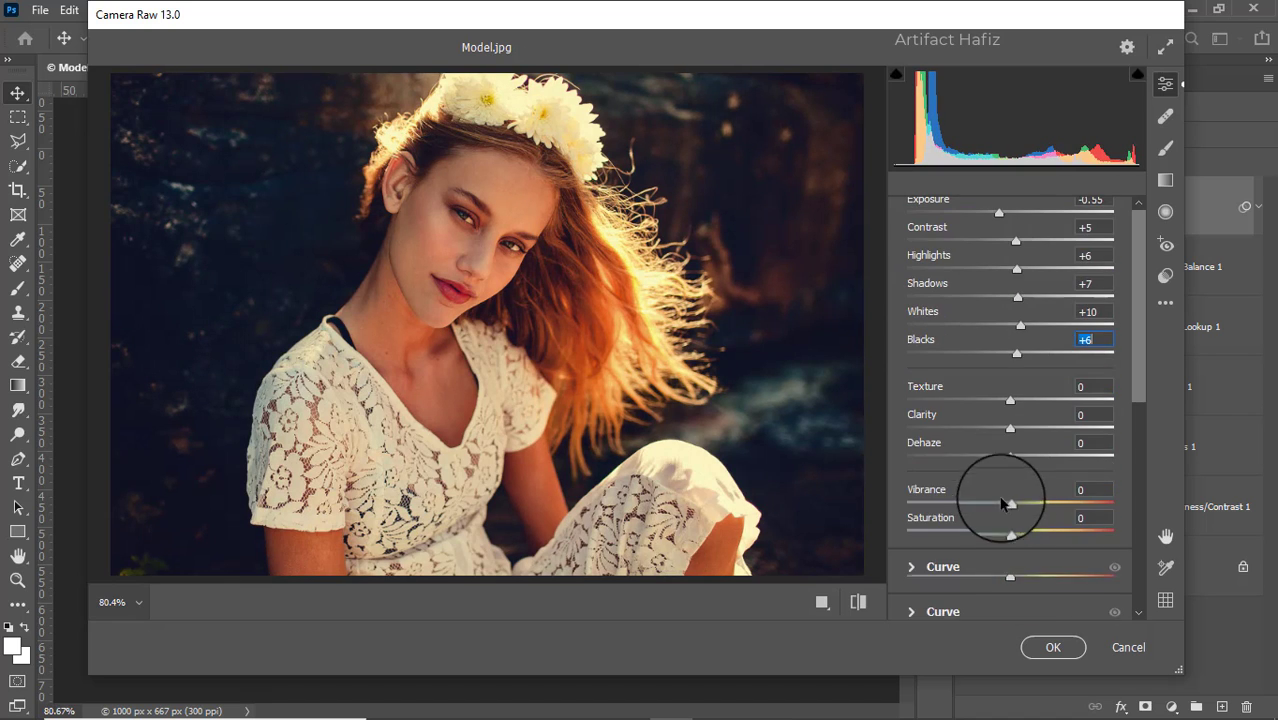
{"action": "left_click_drag", "start_coordinate": [1008, 398], "coordinate": [1008, 463]}
{"action": "double_click", "coordinate": [1010, 398]}
- In the blue channel point curve, lift the black point to Output 10 and add a point at Input 66, Output 71
{"action": "scroll", "coordinate": [1005, 468], "scroll_direction": "down", "scroll_amount": 1}
{"action": "scroll", "coordinate": [1001, 474], "scroll_direction": "down", "scroll_amount": 2}
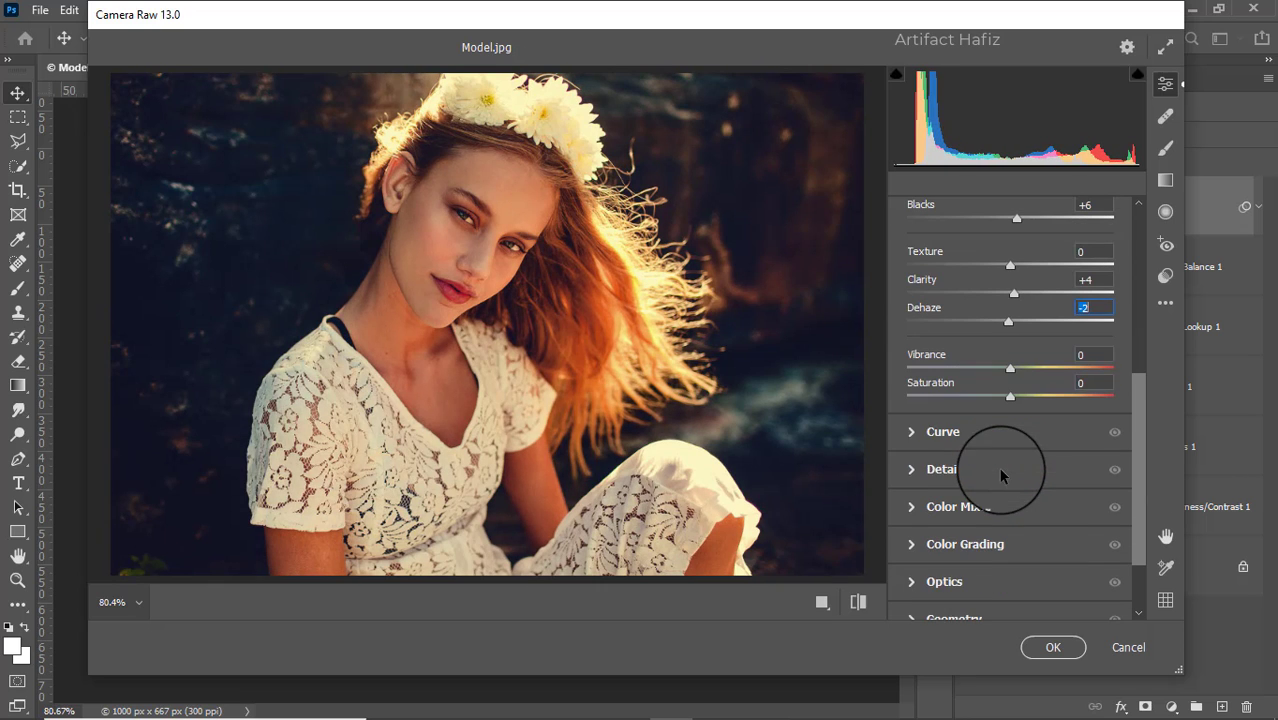
{"action": "left_click", "coordinate": [935, 433]}
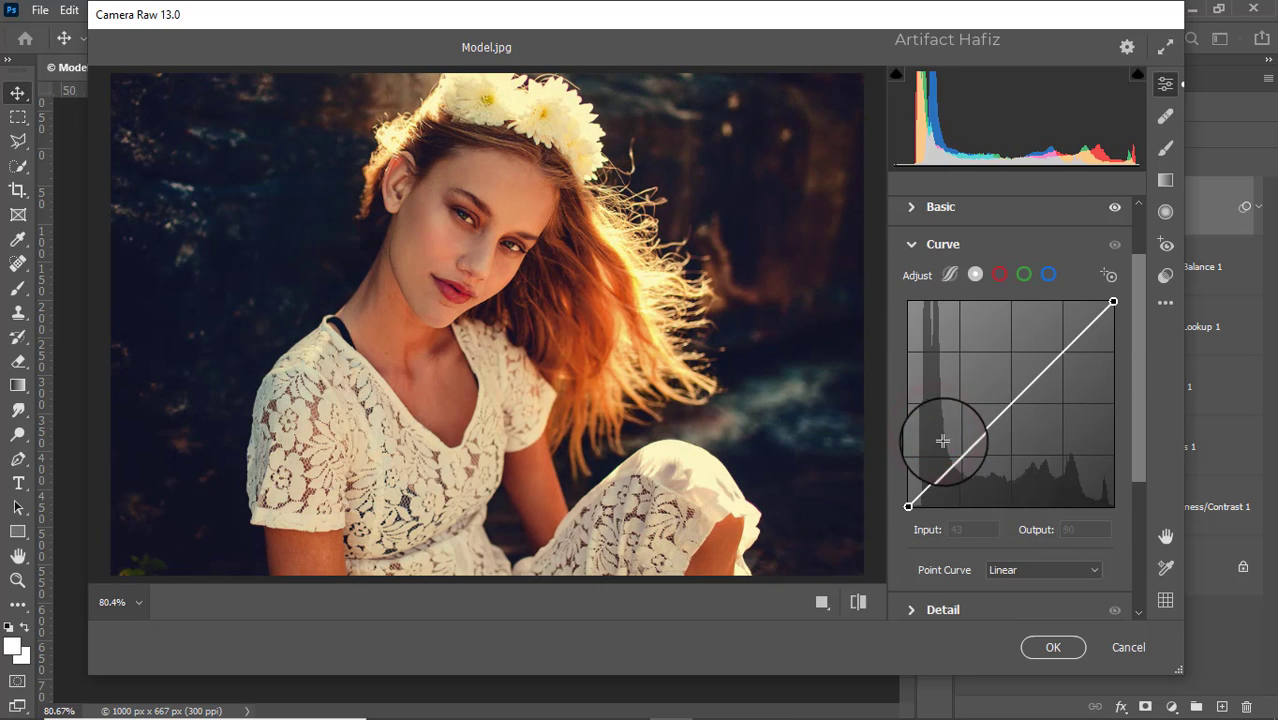
{"action": "left_click", "coordinate": [1048, 274]}
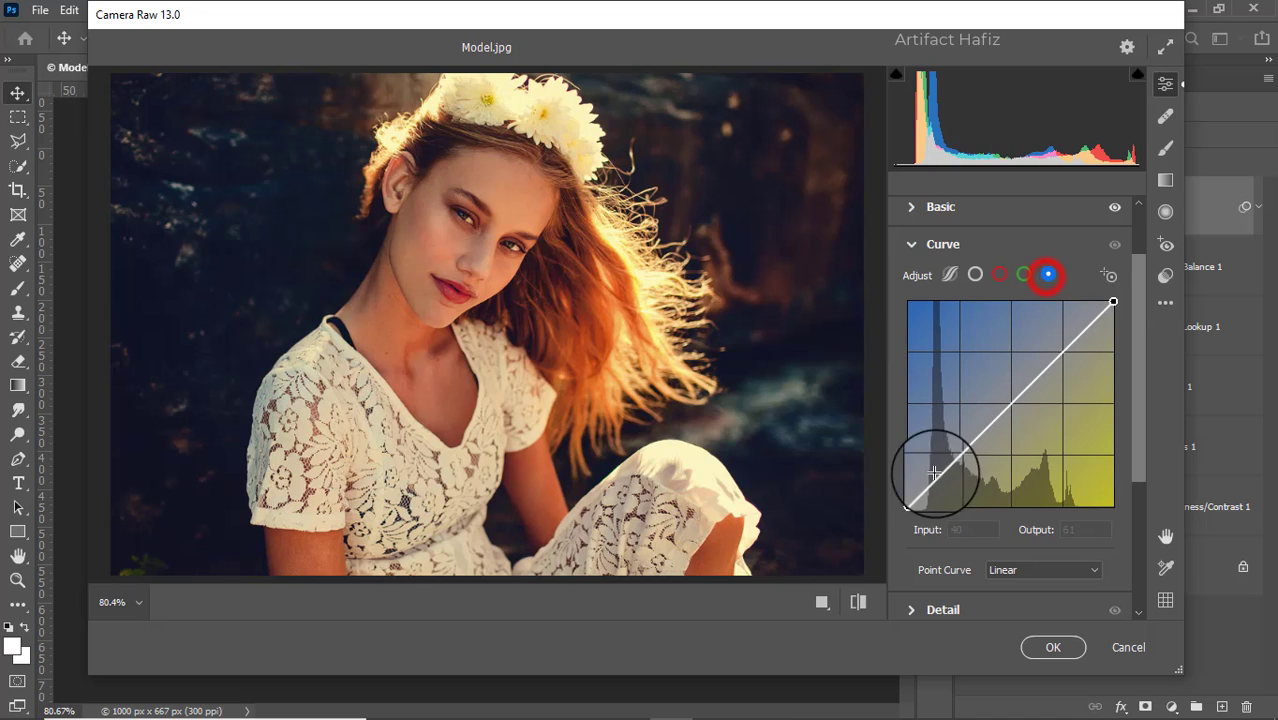
{"action": "left_click_drag", "start_coordinate": [908, 506], "coordinate": [909, 500]}
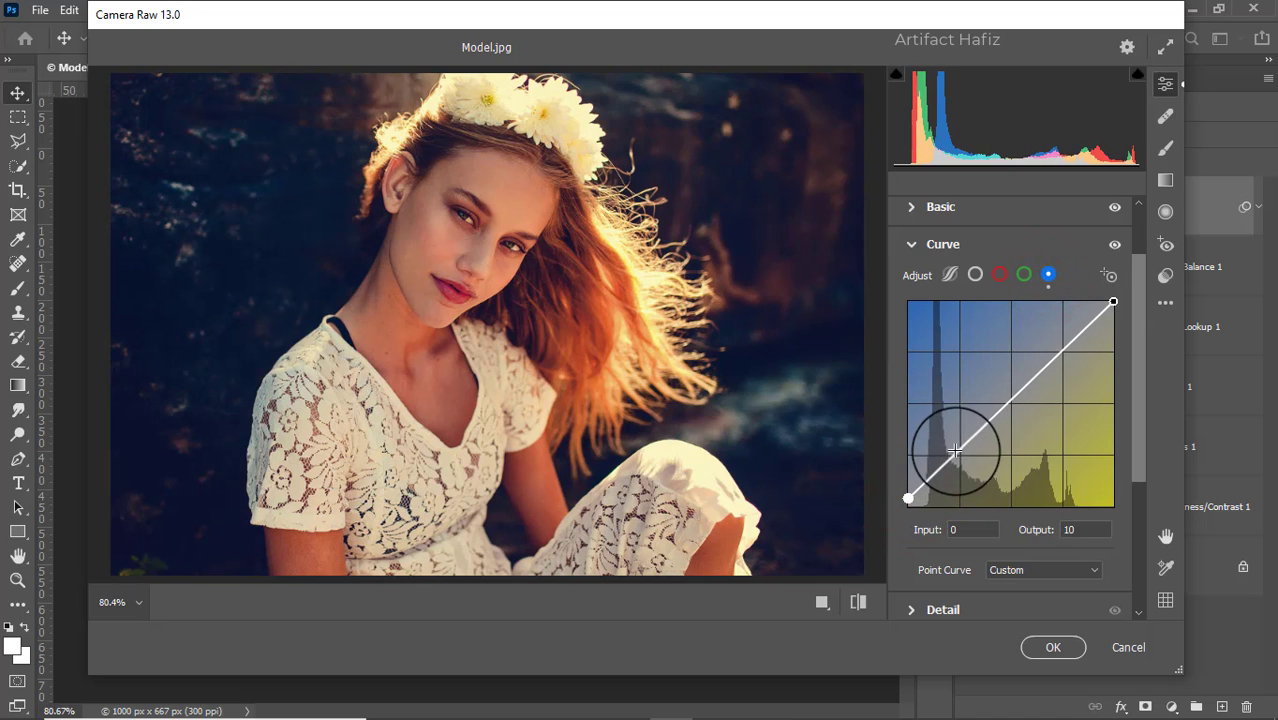
{"action": "left_click_drag", "start_coordinate": [956, 446], "coordinate": [961, 449]}
- Set the Camera Raw Detail values to Sharpening 3, Noise Reduction 8 and Color Noise Reduction 8
{"action": "scroll", "coordinate": [960, 428], "scroll_direction": "down", "scroll_amount": 2}
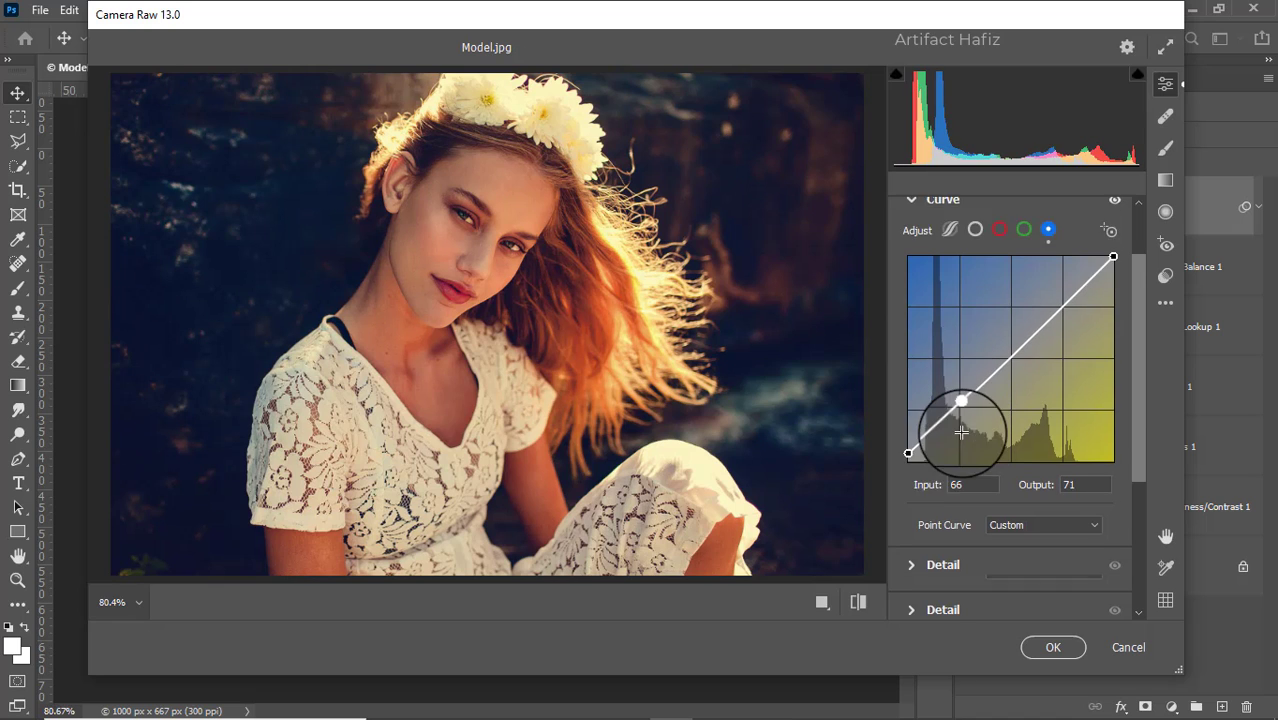
{"action": "left_click", "coordinate": [922, 520]}
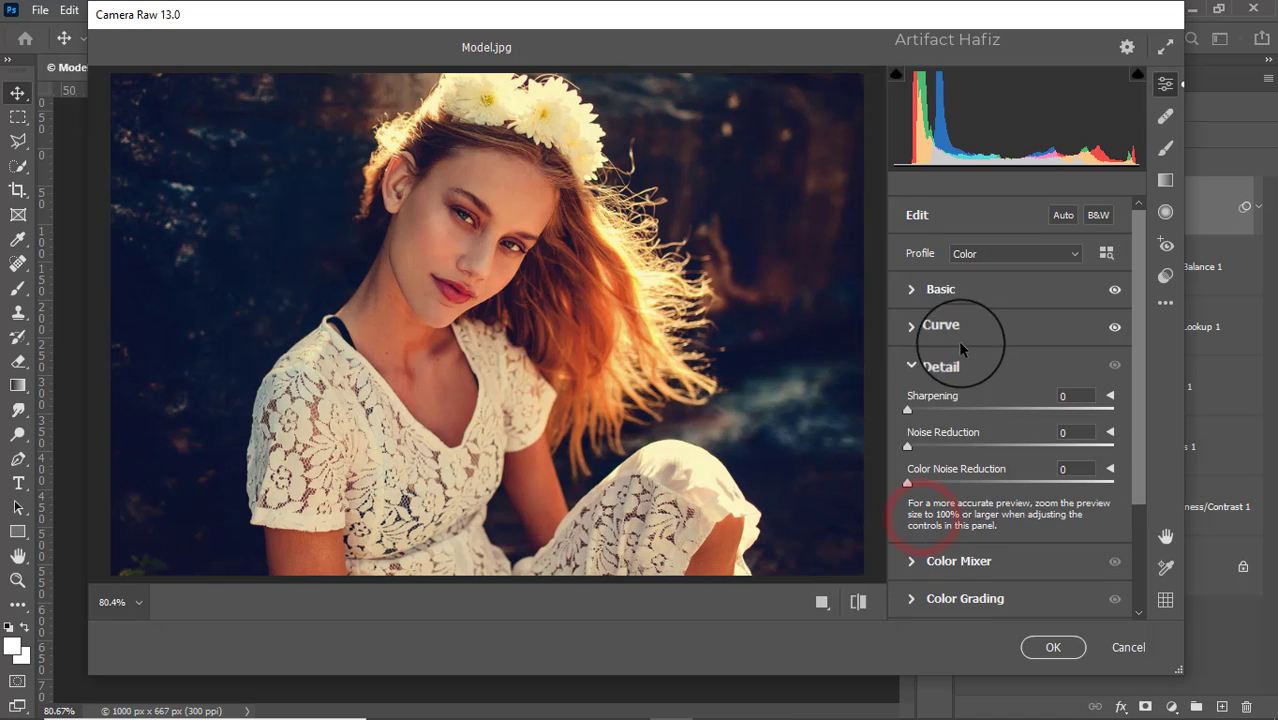
{"action": "left_click", "coordinate": [907, 410]}
{"action": "left_click_drag", "start_coordinate": [907, 446], "coordinate": [927, 488]}
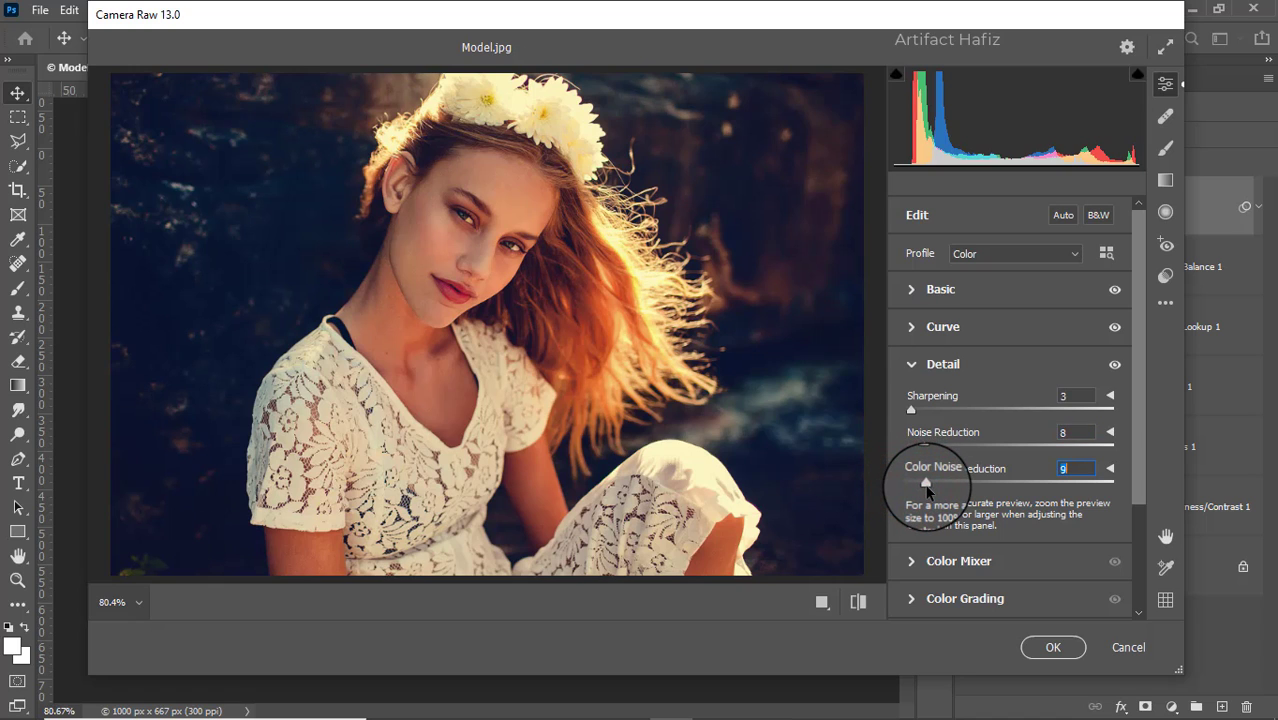
- Set the Color Mixer saturation to Reds +4, Yellows +20, Greens +14, Aquas +9 and Blues +11
{"action": "scroll", "coordinate": [930, 470], "scroll_direction": "down", "scroll_amount": 3}
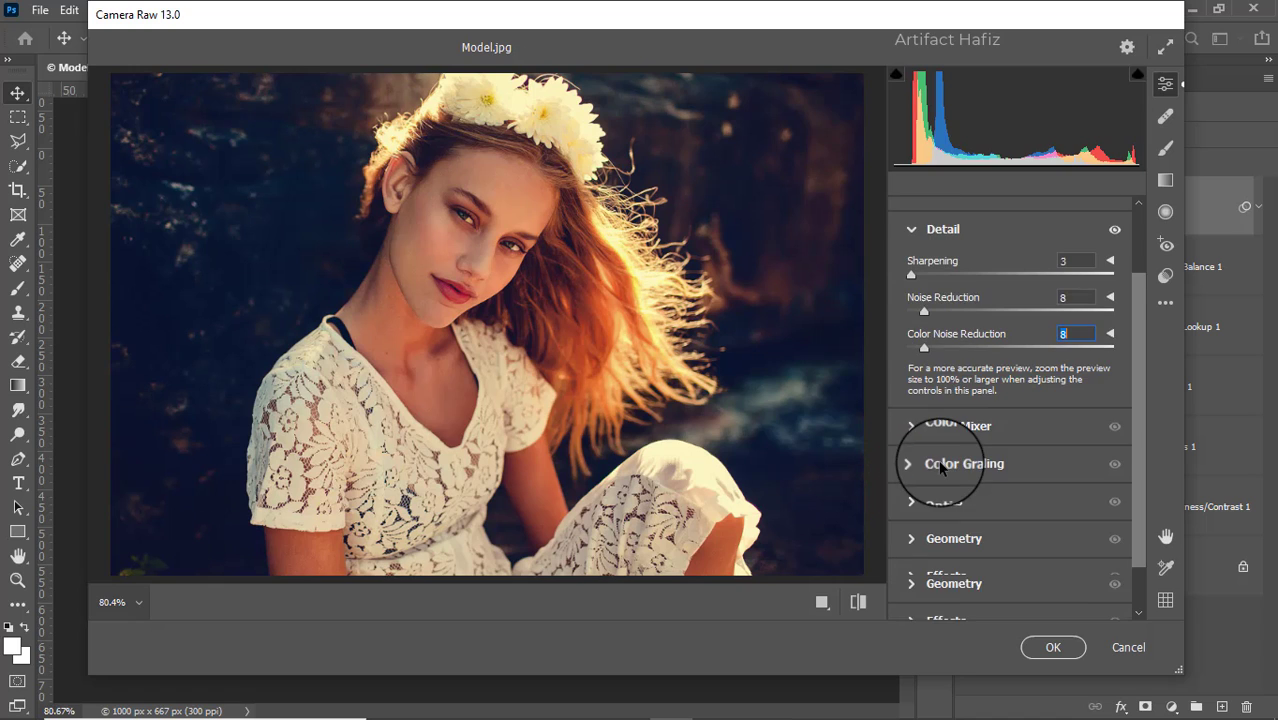
{"action": "left_click", "coordinate": [938, 415]}
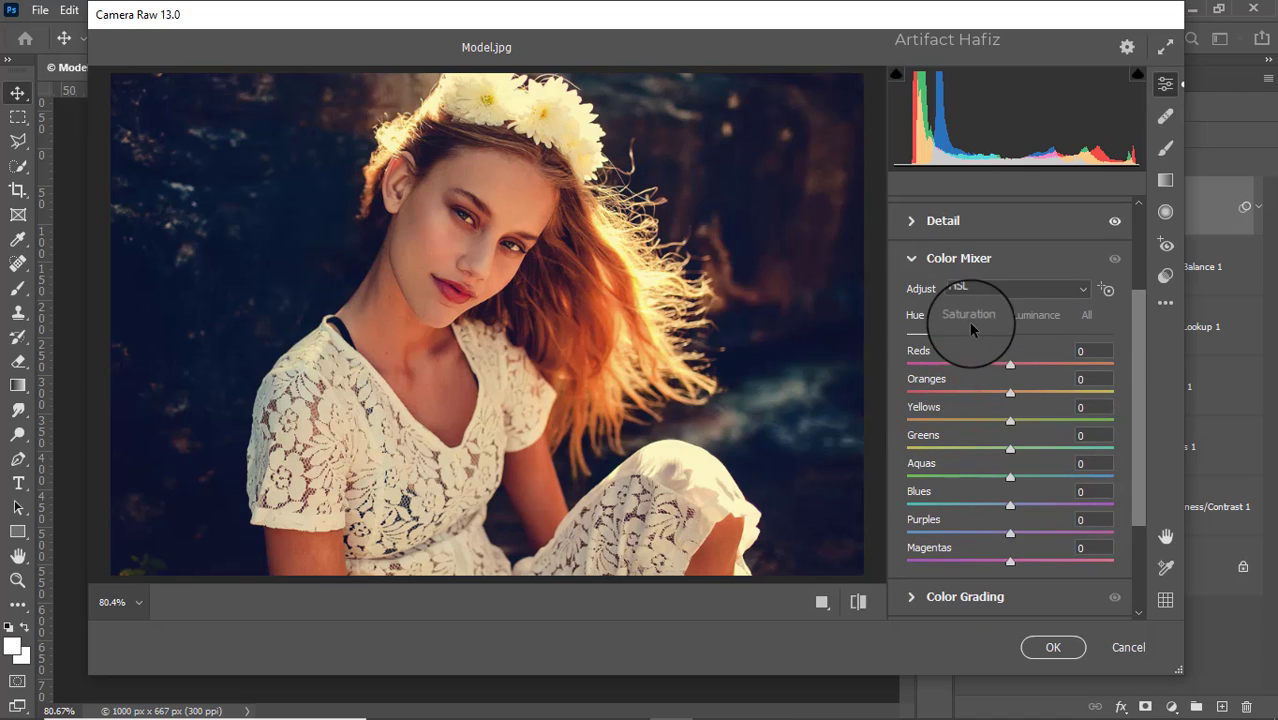
{"action": "left_click", "coordinate": [971, 306]}
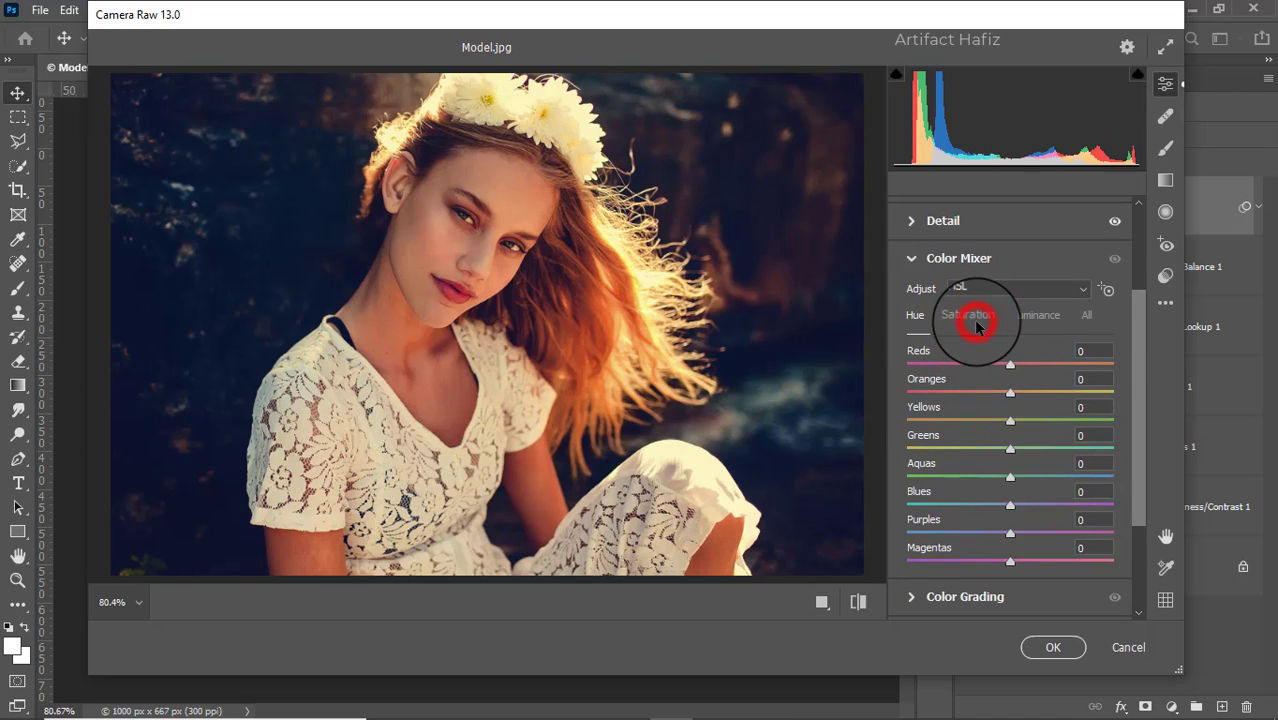
{"action": "mouse_move", "coordinate": [1010, 364]}
{"action": "left_mouse_down"}
{"action": "mouse_move", "coordinate": [1048, 366]}
{"action": "mouse_move", "coordinate": [1013, 365]}
{"action": "left_mouse_up"}
{"action": "left_click_drag", "start_coordinate": [1010, 420], "coordinate": [1021, 505]}
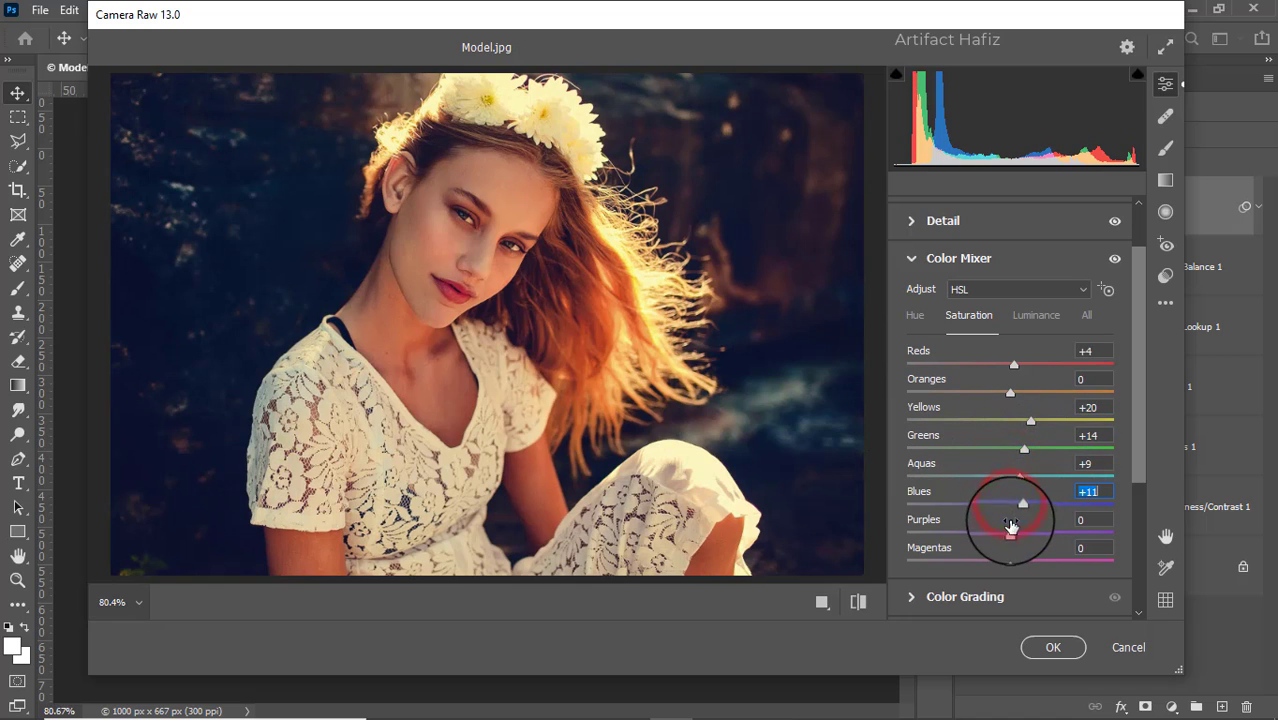
- Set the Color Mixer luminance to Reds +9, Yellows +6, Greens -5, Aquas -2 and Blues +13
{"action": "left_click", "coordinate": [1030, 316]}
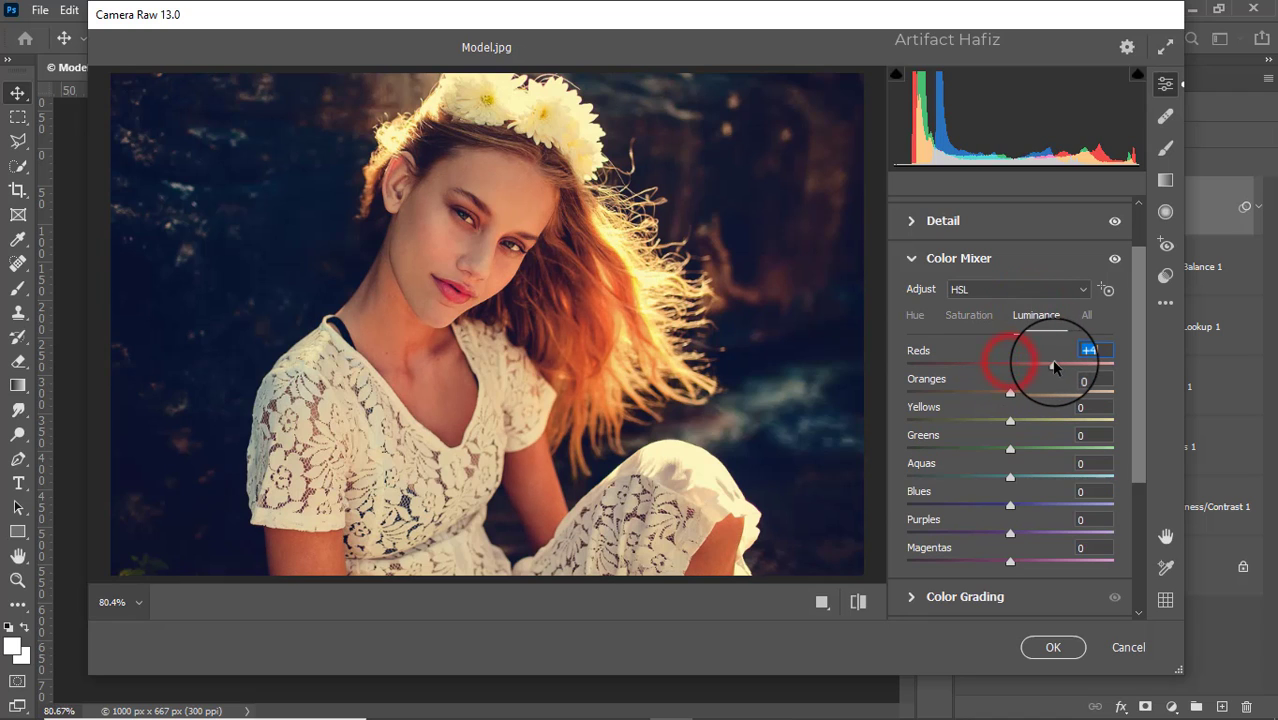
{"action": "left_click_drag", "start_coordinate": [1053, 368], "coordinate": [1021, 366]}
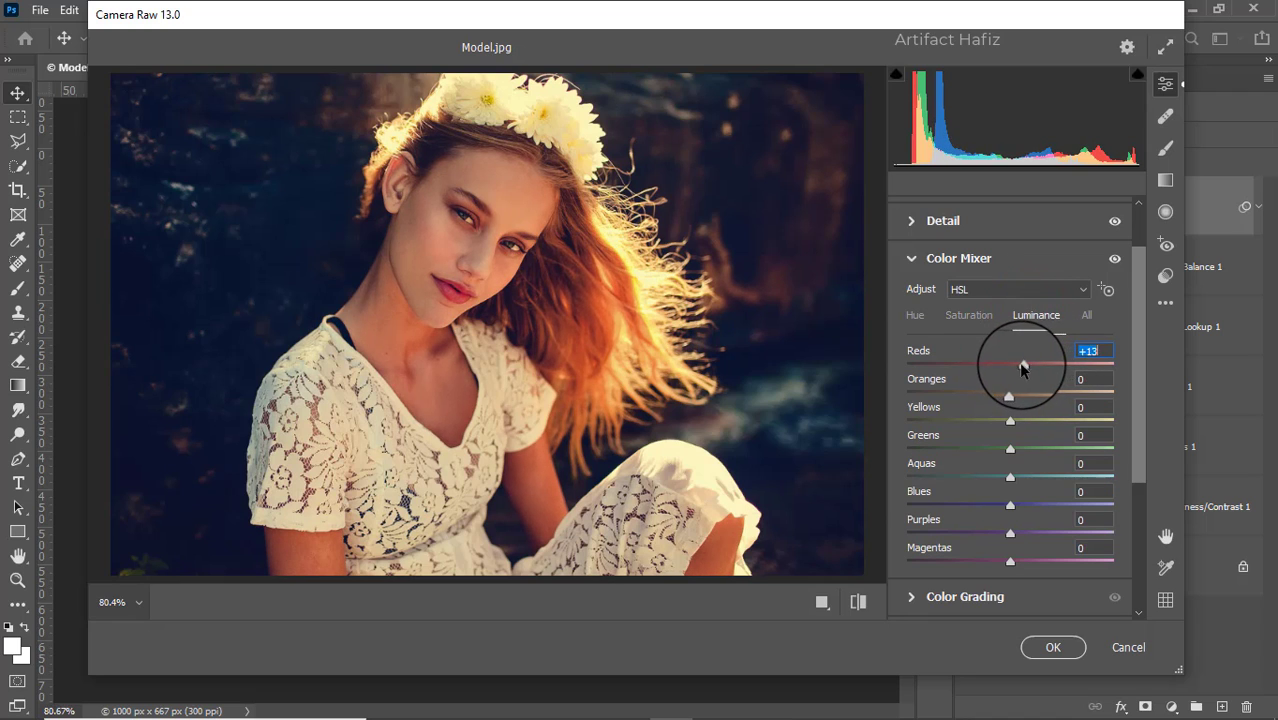
{"action": "left_click_drag", "start_coordinate": [1008, 421], "coordinate": [1022, 508]}
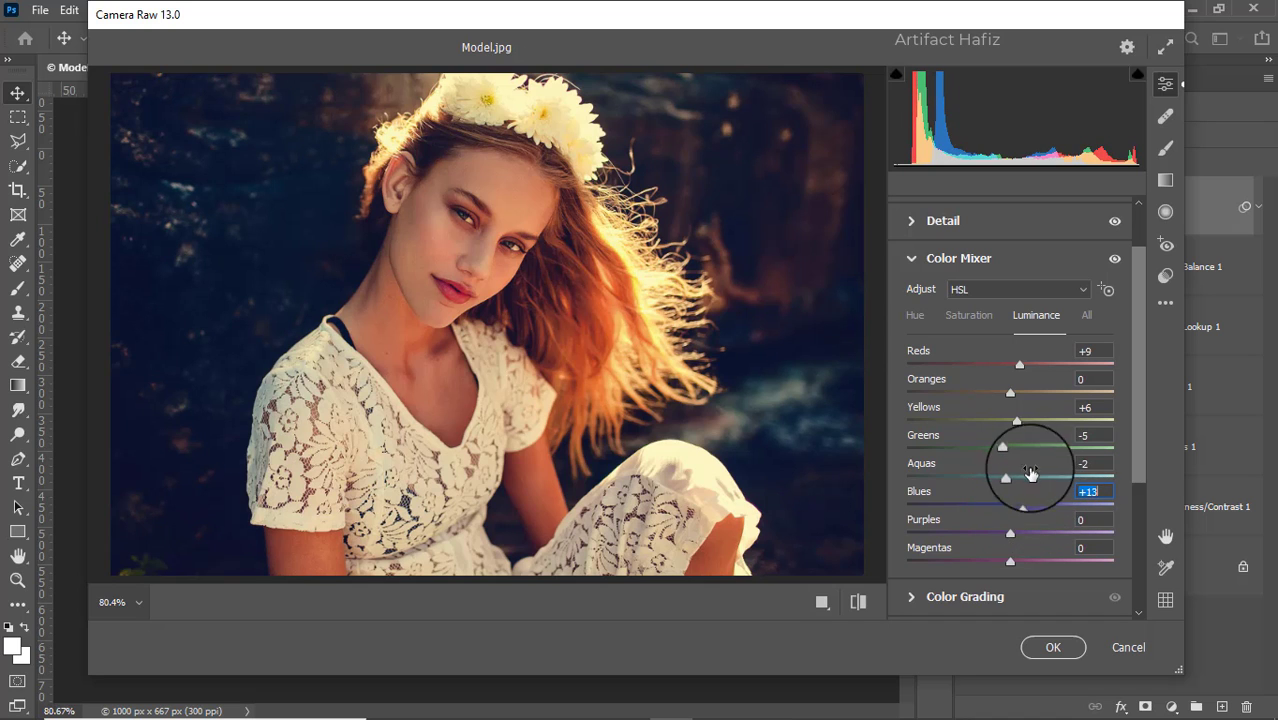
- Tint the shadows and the highlights slightly green with the Color Grading wheels
{"action": "scroll", "coordinate": [1013, 460], "scroll_direction": "down", "scroll_amount": 3}
{"action": "left_click", "coordinate": [937, 452]}
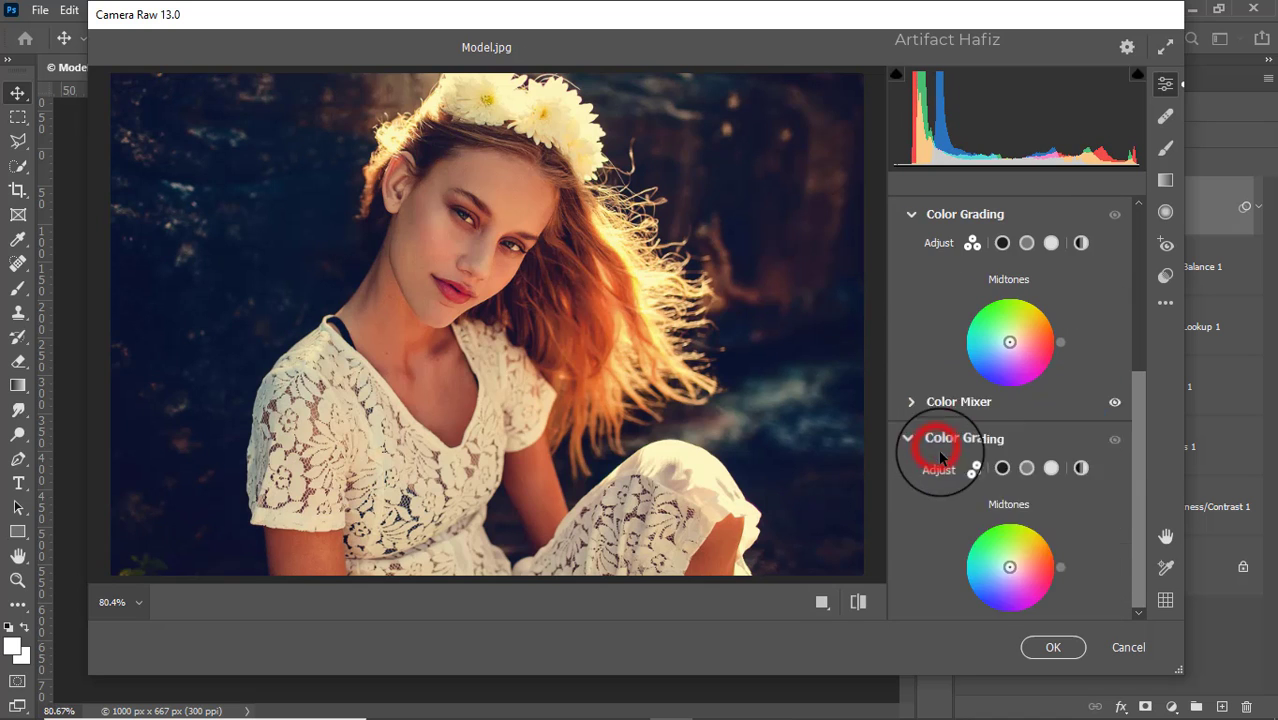
{"action": "left_click_drag", "start_coordinate": [944, 497], "coordinate": [902, 428]}
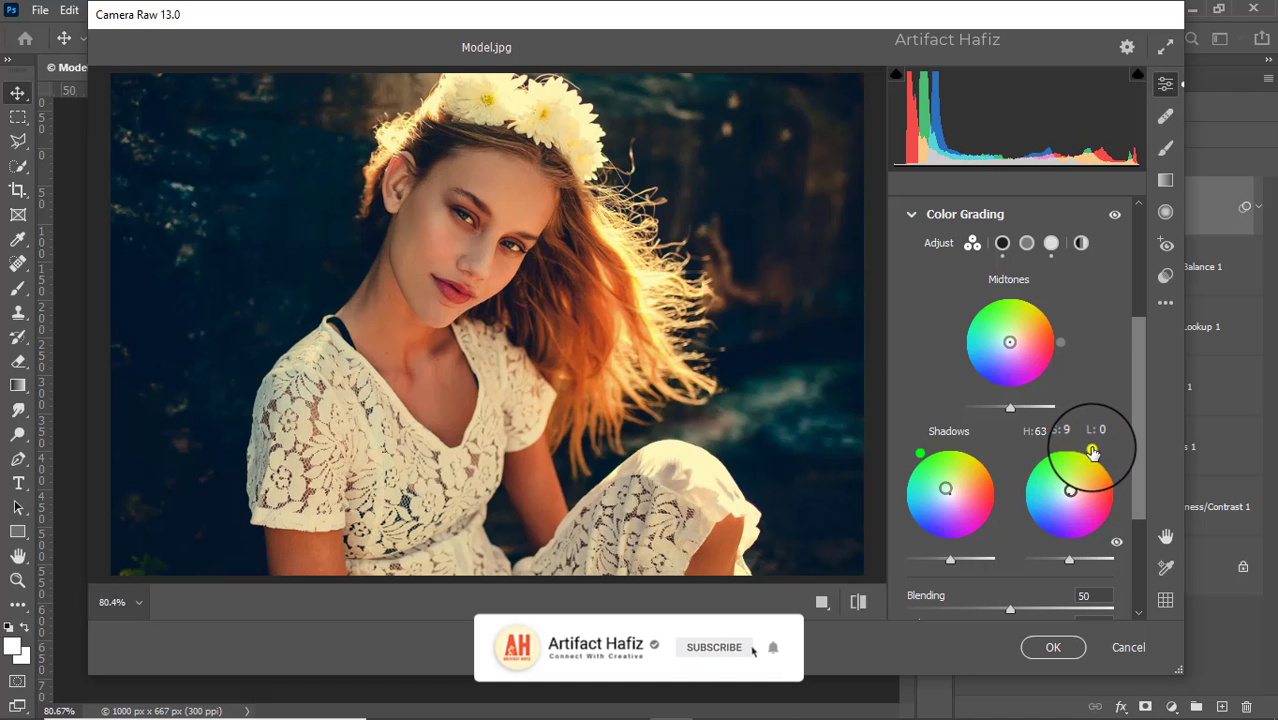
{"action": "left_click_drag", "start_coordinate": [1146, 420], "coordinate": [1016, 430]}
- Add a slight vignette of -3 in the Camera Raw effects
{"action": "scroll", "coordinate": [1017, 392], "scroll_direction": "down", "scroll_amount": 5}
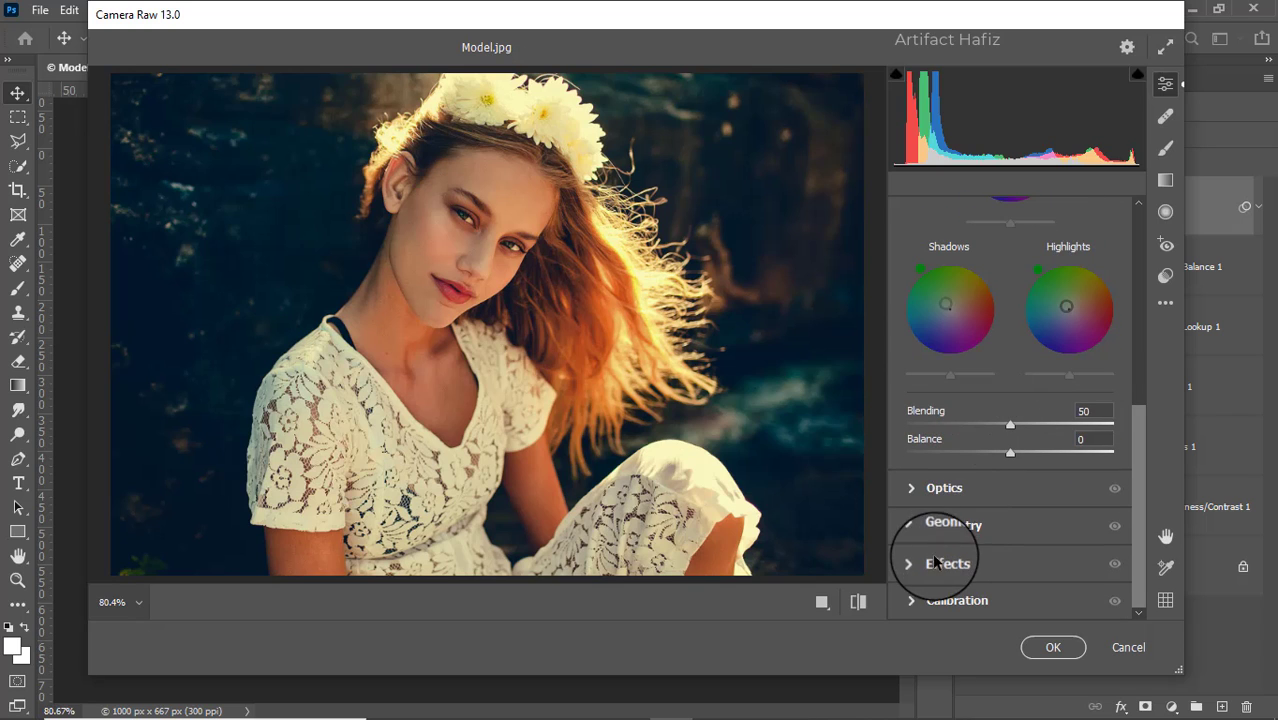
{"action": "left_click", "coordinate": [927, 563]}
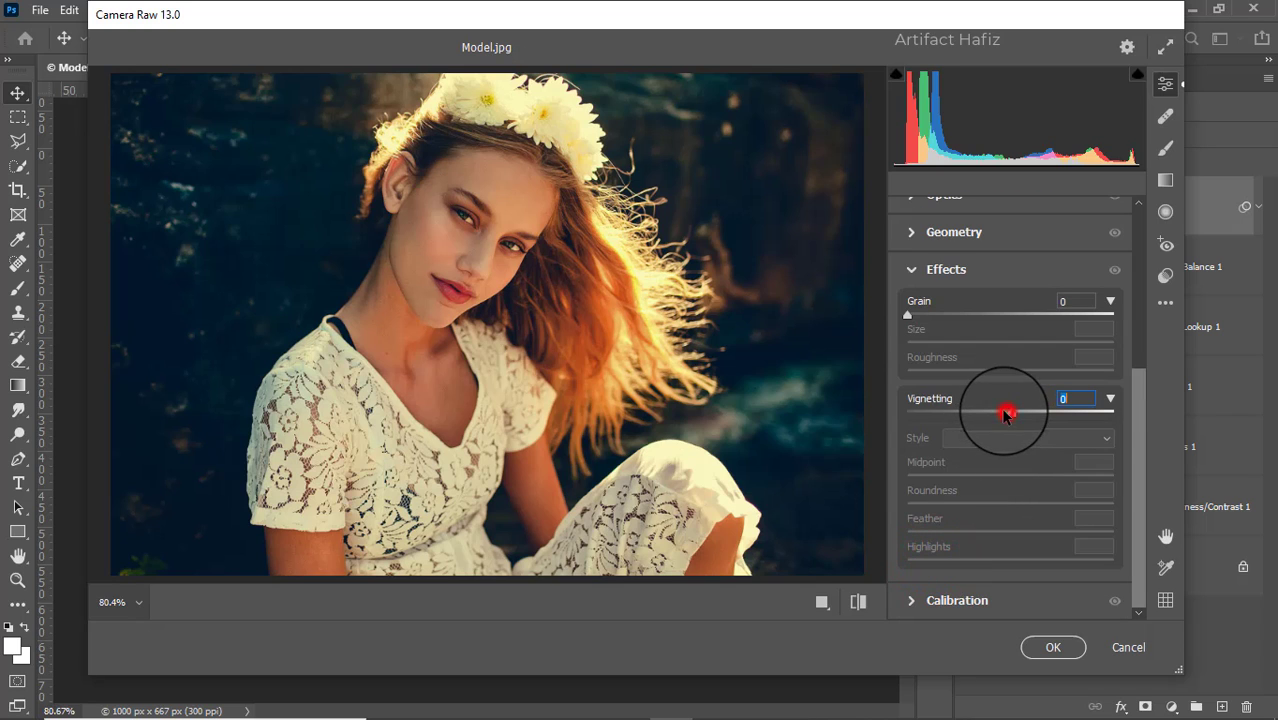
{"action": "left_click", "coordinate": [1006, 413]}
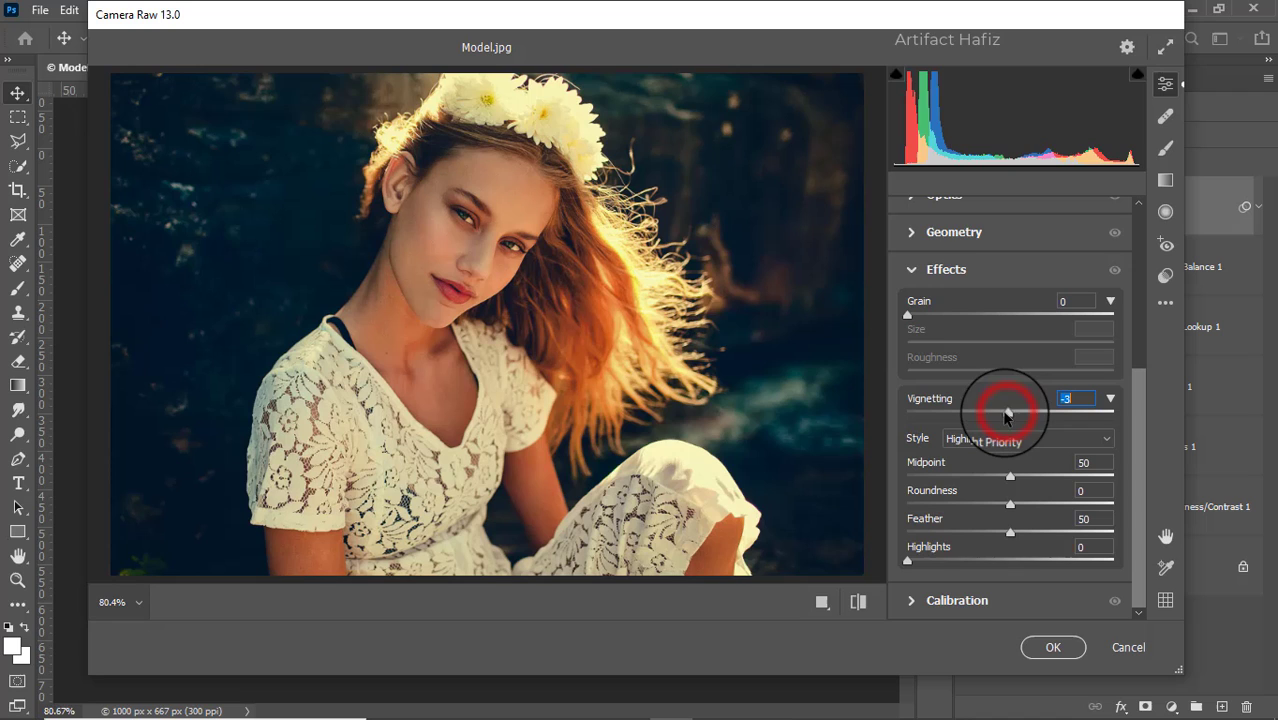
- Calibrate the primaries' saturation to Red -10, Green +7 and Blue +2, and apply the Camera Raw Filter
{"action": "left_click", "coordinate": [918, 598]}
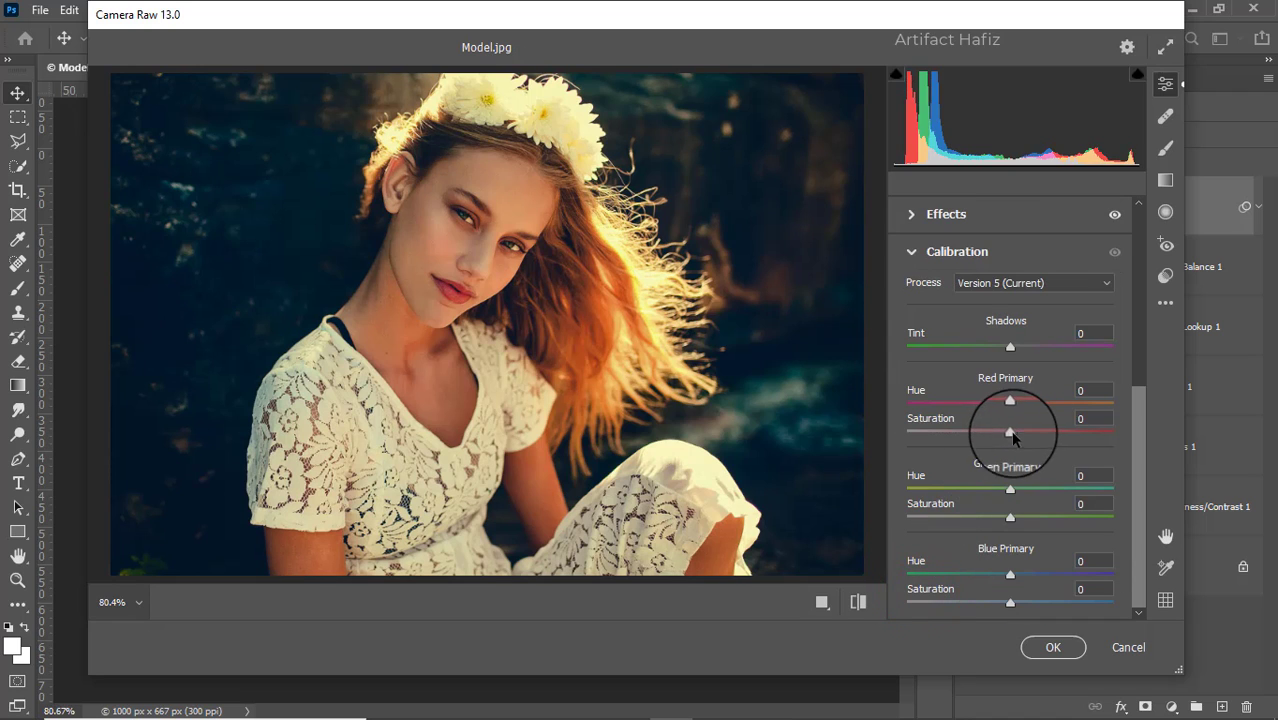
{"action": "left_click_drag", "start_coordinate": [1006, 432], "coordinate": [1000, 432]}
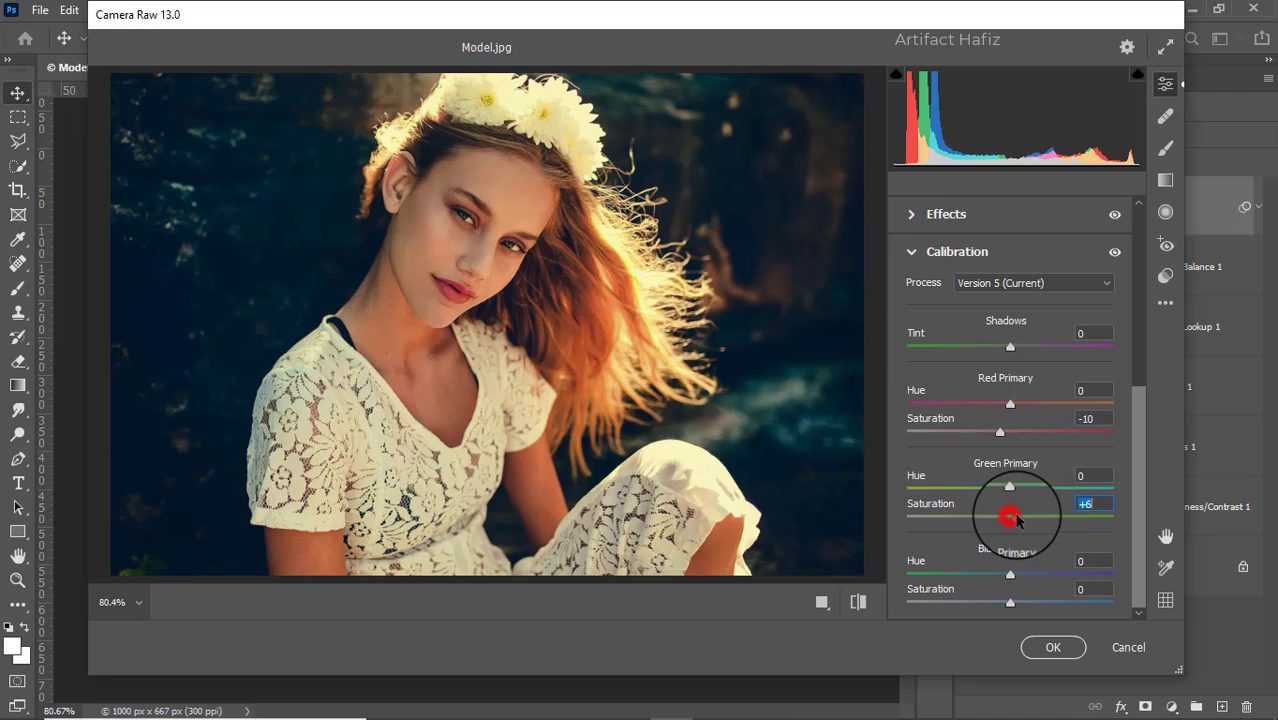
{"action": "left_click_drag", "start_coordinate": [1014, 518], "coordinate": [1017, 518]}
{"action": "left_click_drag", "start_coordinate": [1010, 601], "coordinate": [1013, 600]}
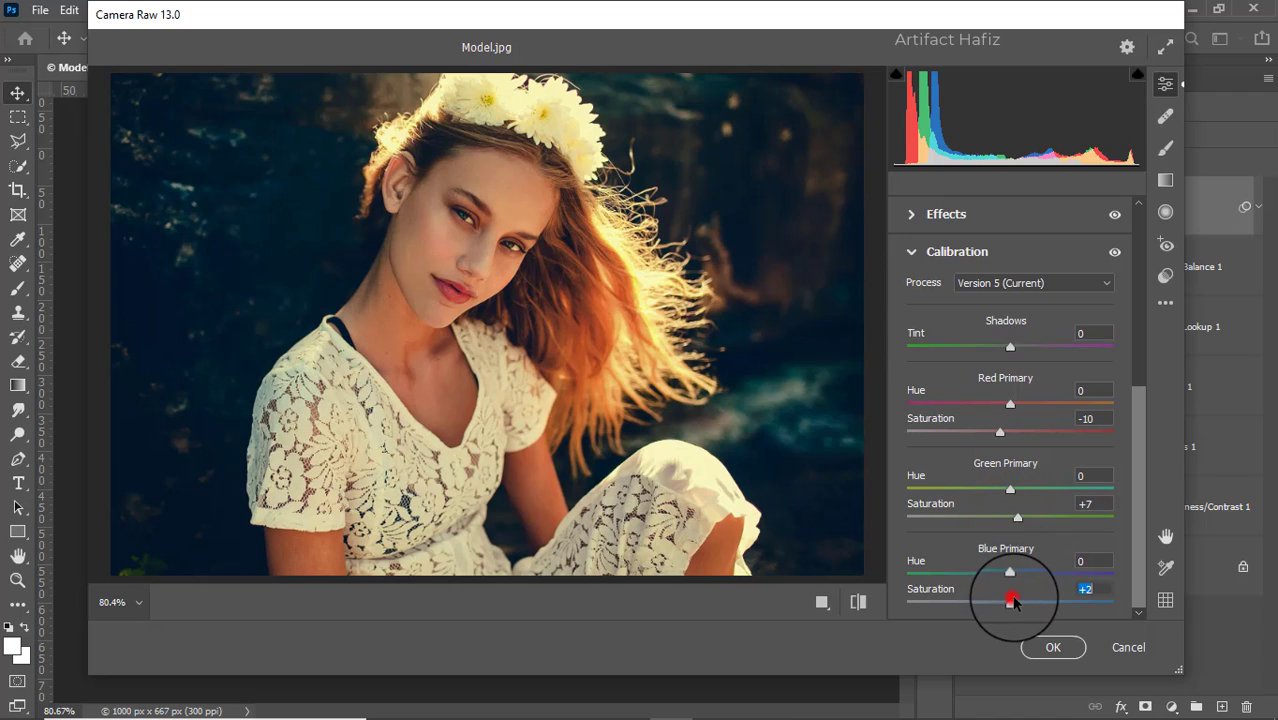
{"action": "left_click", "coordinate": [1053, 645]}
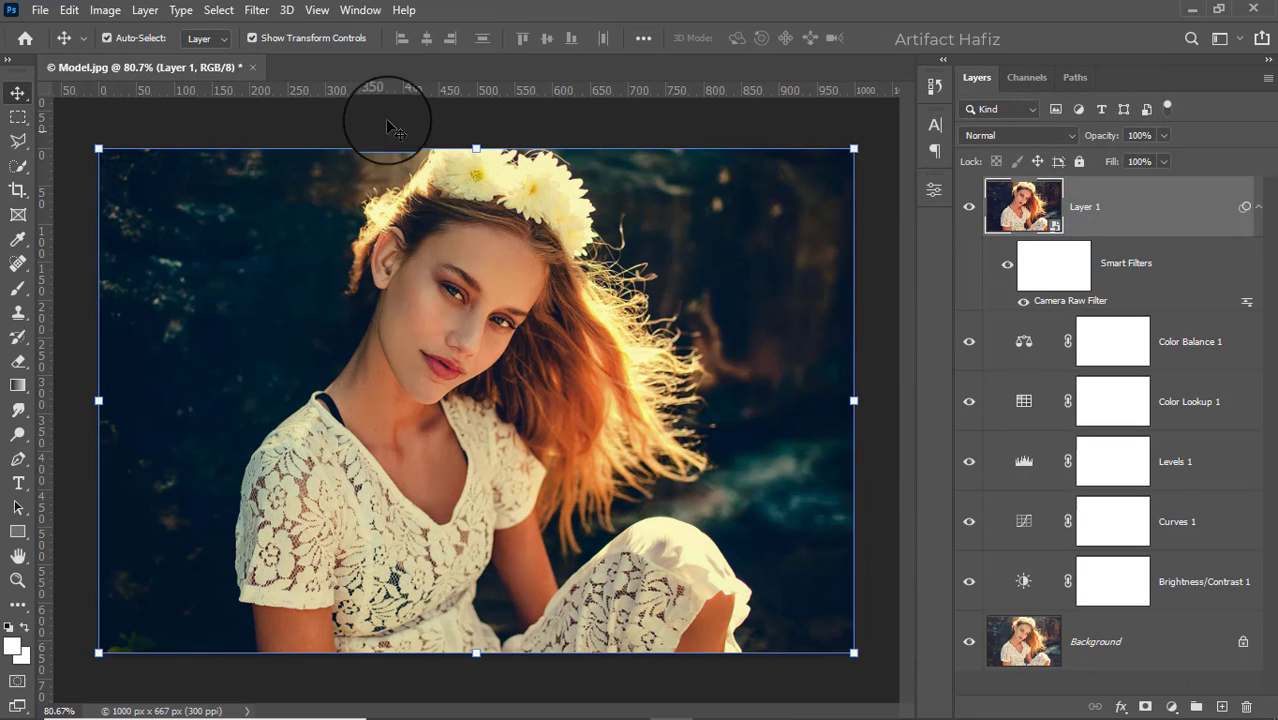
- Open the Nik Collection filter Color Efex Pro 4 for Layer 1 and accept running it as a Smart Filter
{"action": "left_click", "coordinate": [256, 9]}
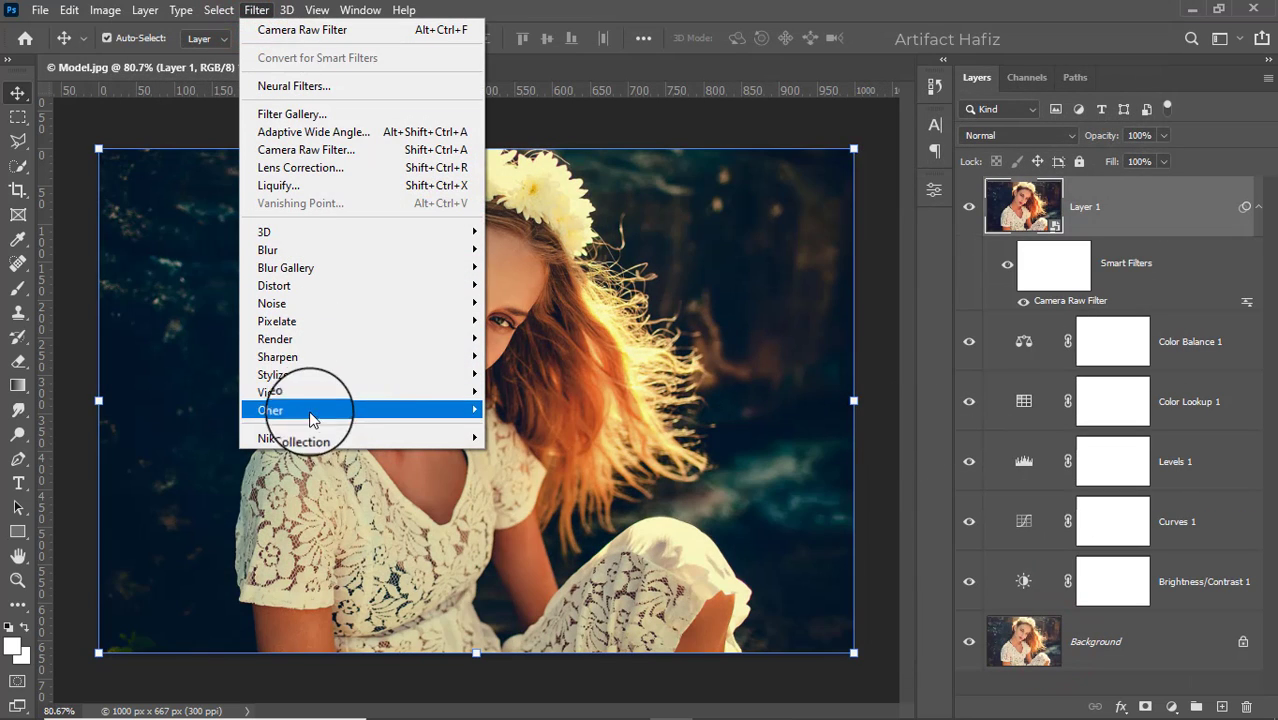
{"action": "mouse_move", "coordinate": [371, 438]}
{"action": "left_click", "coordinate": [498, 456]}
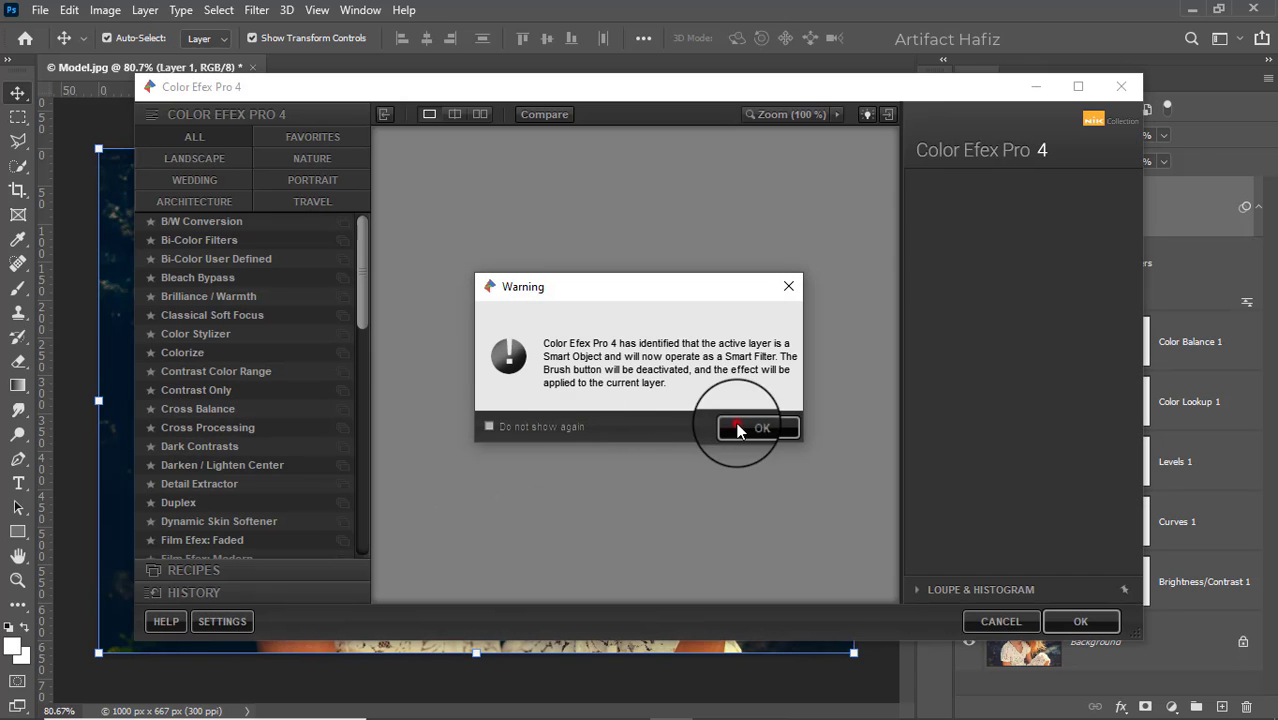
{"action": "left_click", "coordinate": [738, 428]}
- Add the Cross Processing filter with method L02, compare the preview with and without it, and apply it to the layer
{"action": "left_click", "coordinate": [212, 428]}
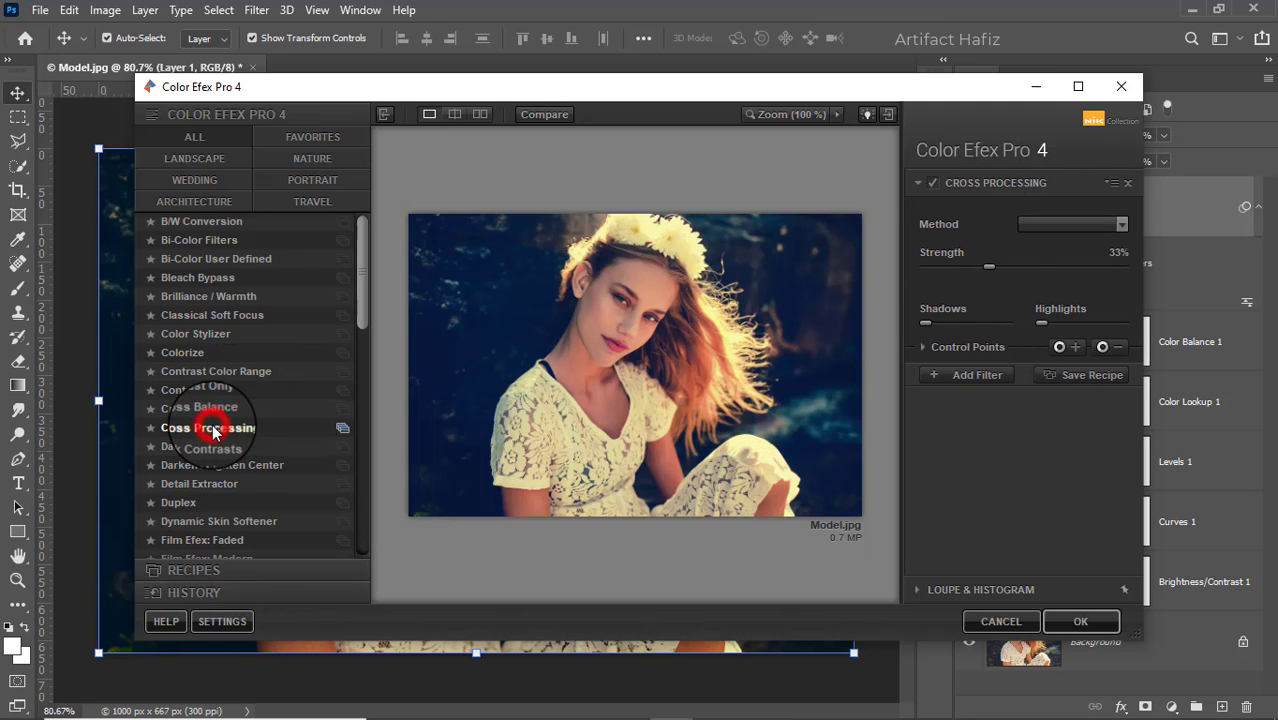
{"action": "left_click", "coordinate": [1028, 222]}
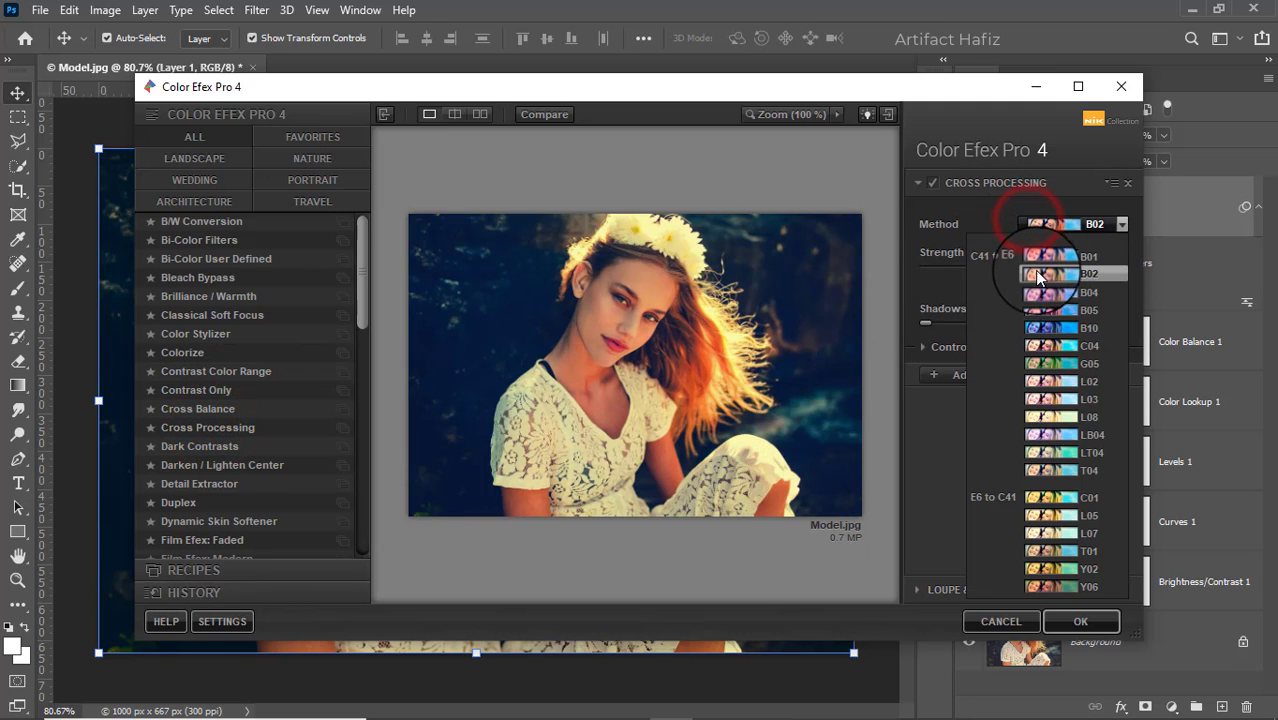
{"action": "left_click", "coordinate": [1037, 384]}
{"action": "left_click", "coordinate": [933, 184]}
{"action": "left_click", "coordinate": [933, 184]}
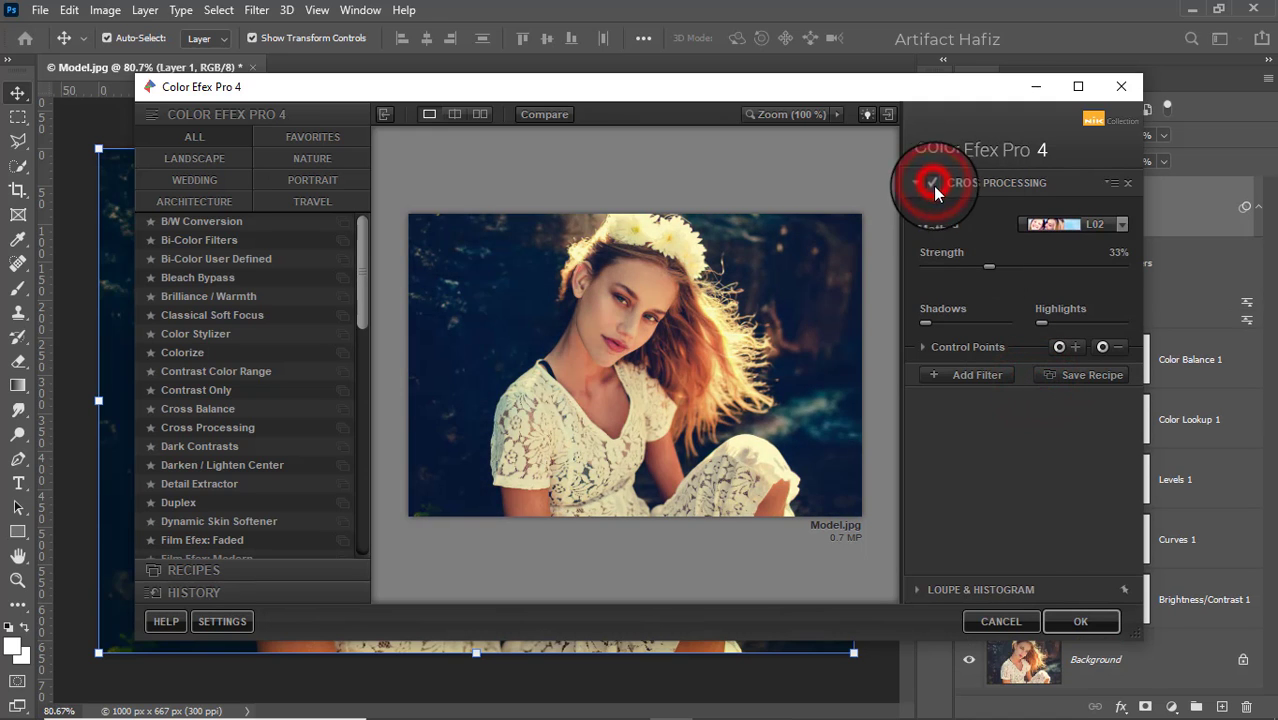
{"action": "left_click", "coordinate": [1064, 621]}
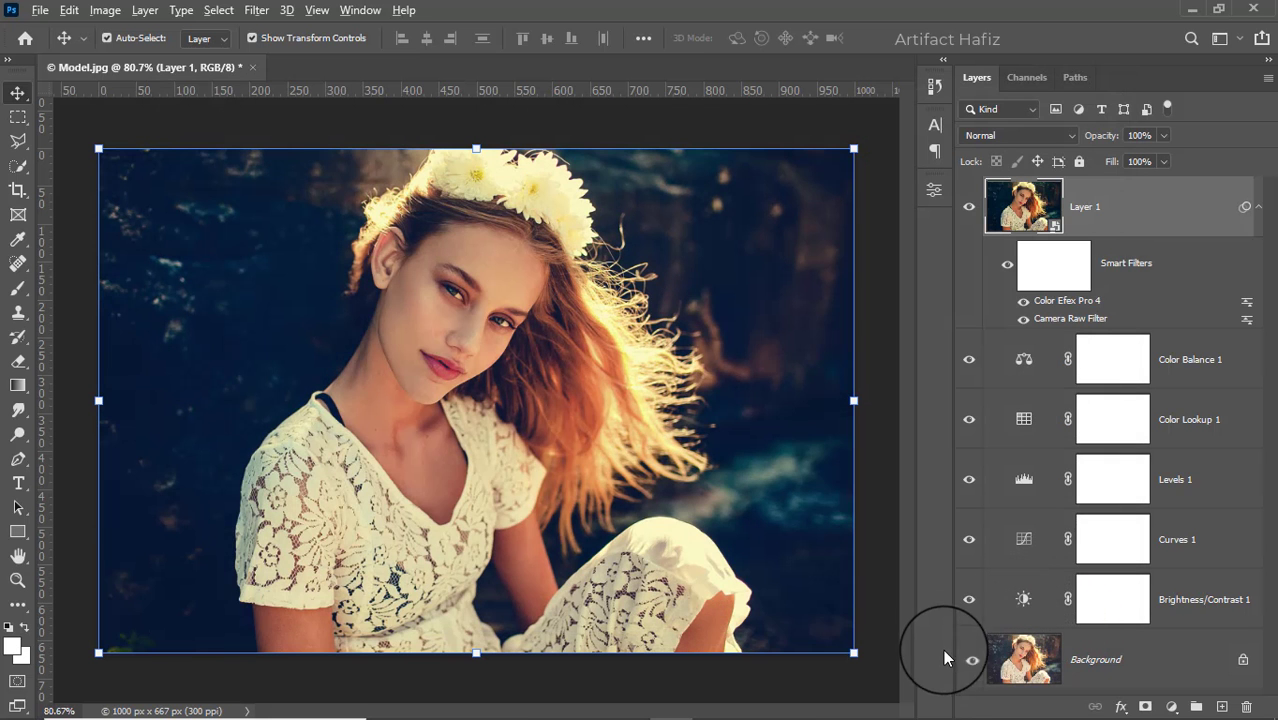
- Compare the graded portrait with the original by isolating the Background layer and restoring the other layers twice
{"action": "left_click", "coordinate": [969, 663], "text": "alt"}
{"action": "left_click", "coordinate": [969, 662], "text": "alt"}
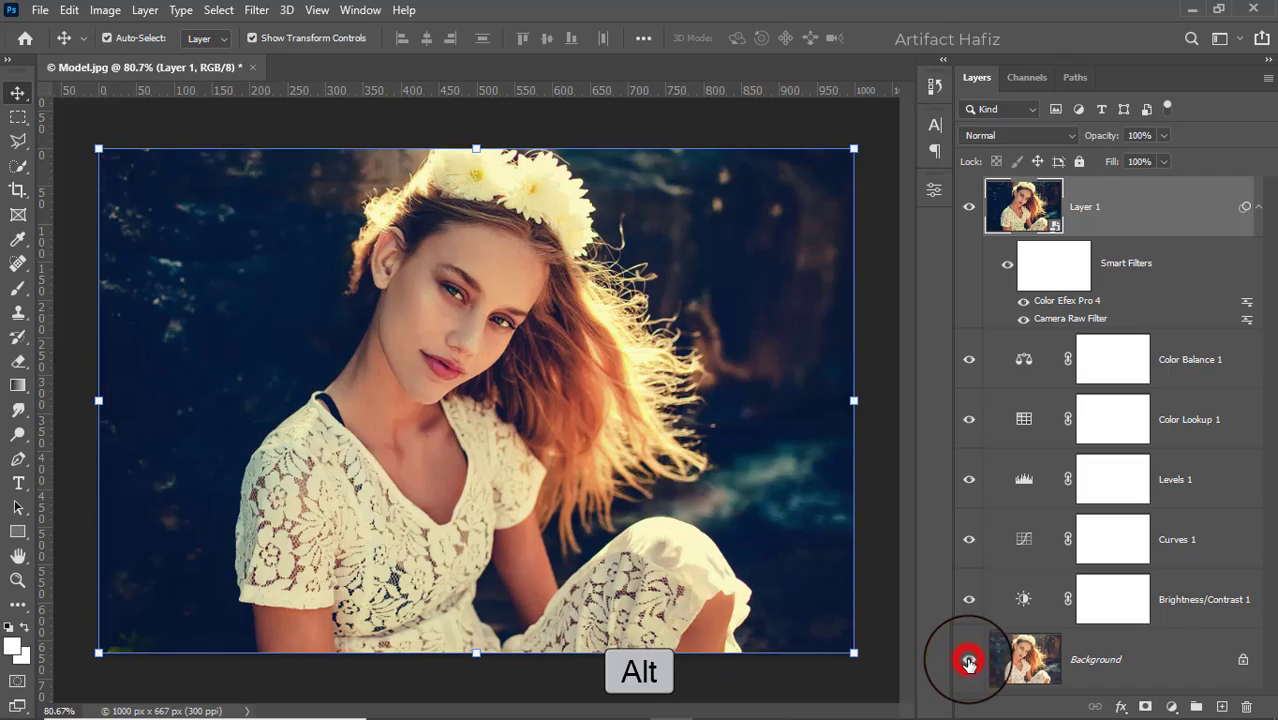
{"action": "left_click", "coordinate": [969, 663], "text": "alt"}
{"action": "left_click", "coordinate": [969, 663], "text": "alt"}
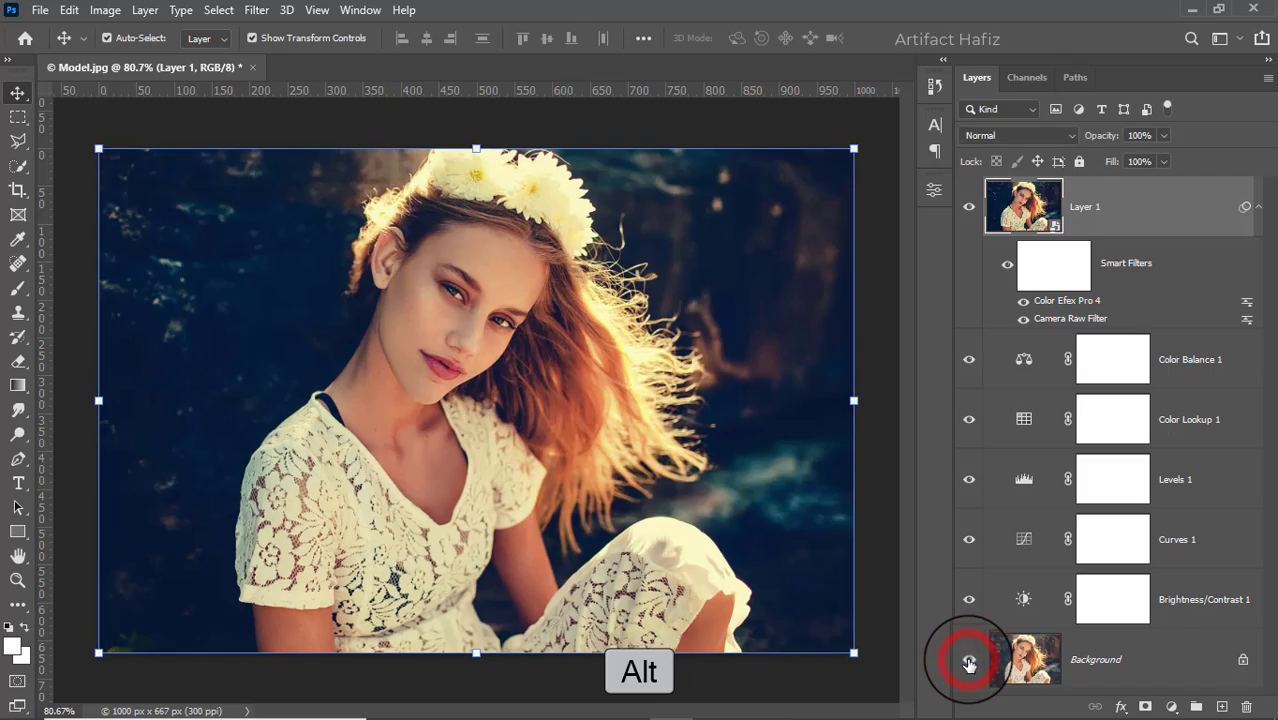